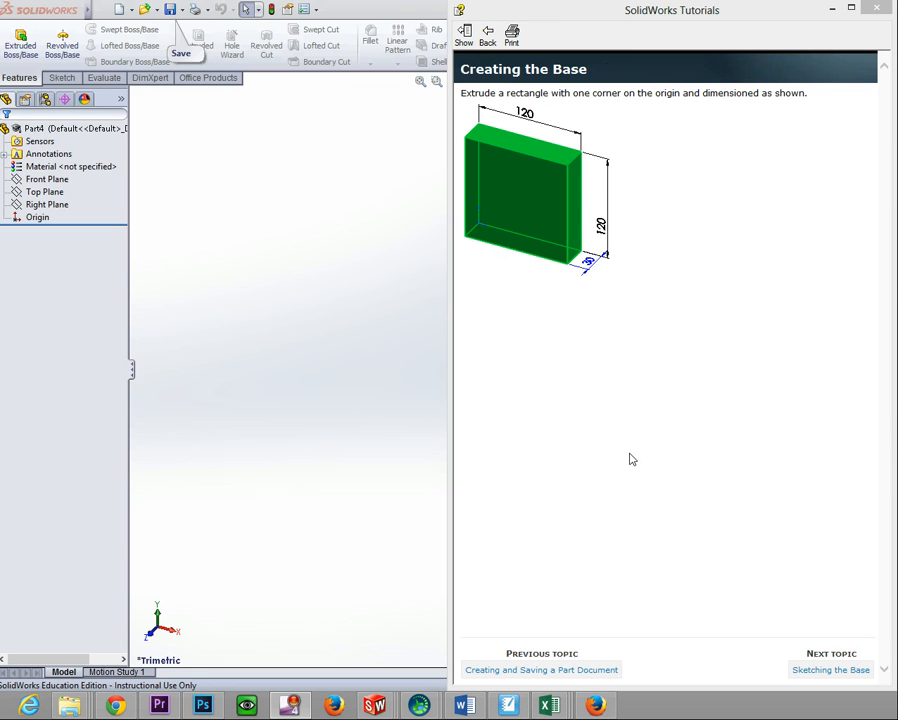
- Start an Extruded Boss/Base on the Front Plane and sketch a corner rectangle from the origin, about 0.68 by 0.77 in
{"action": "left_click", "coordinate": [20, 44]}
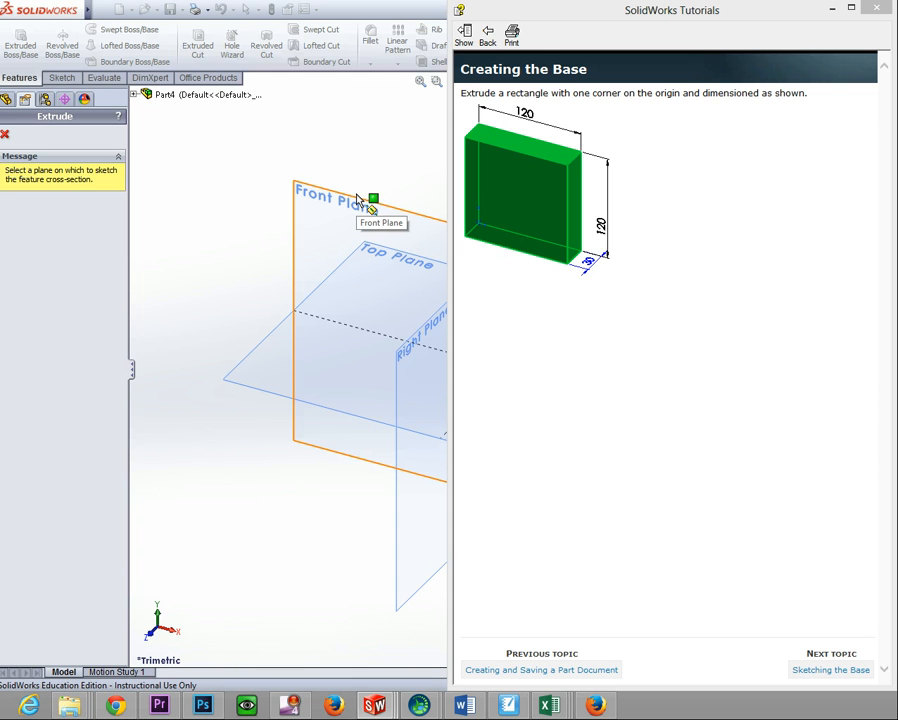
{"action": "left_click", "coordinate": [357, 200]}
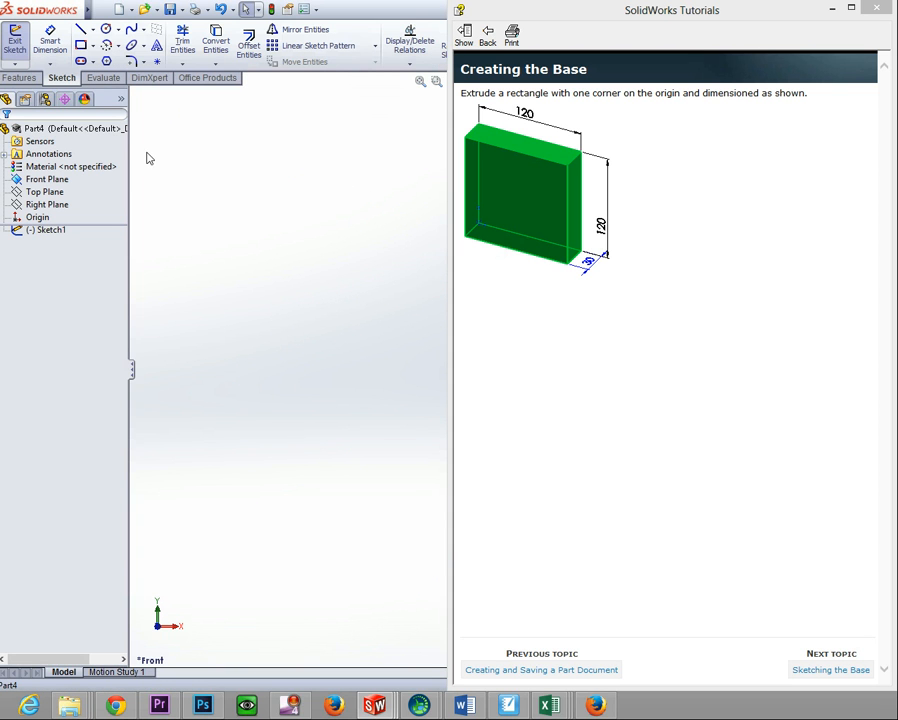
{"action": "left_click", "coordinate": [80, 46]}
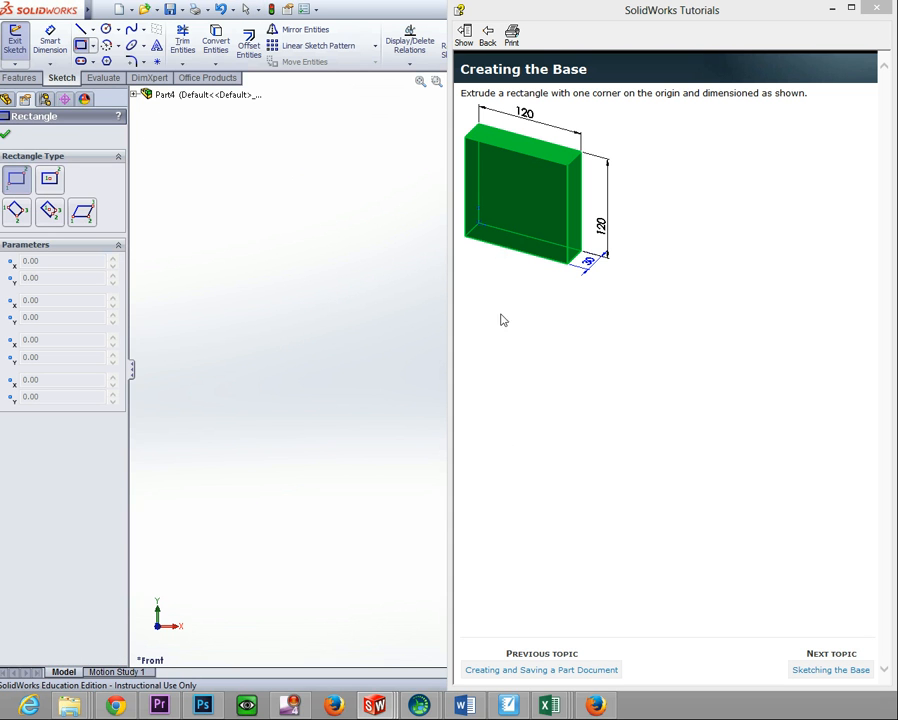
{"action": "left_click_drag", "start_coordinate": [552, 20], "coordinate": [763, 54]}
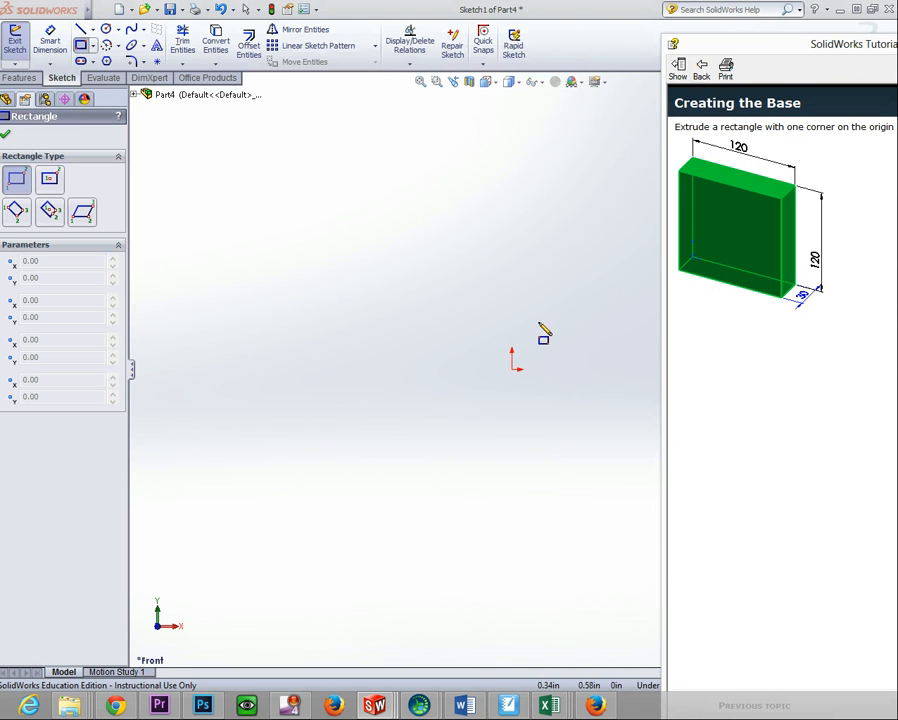
{"action": "left_click_drag", "start_coordinate": [512, 370], "coordinate": [577, 303]}
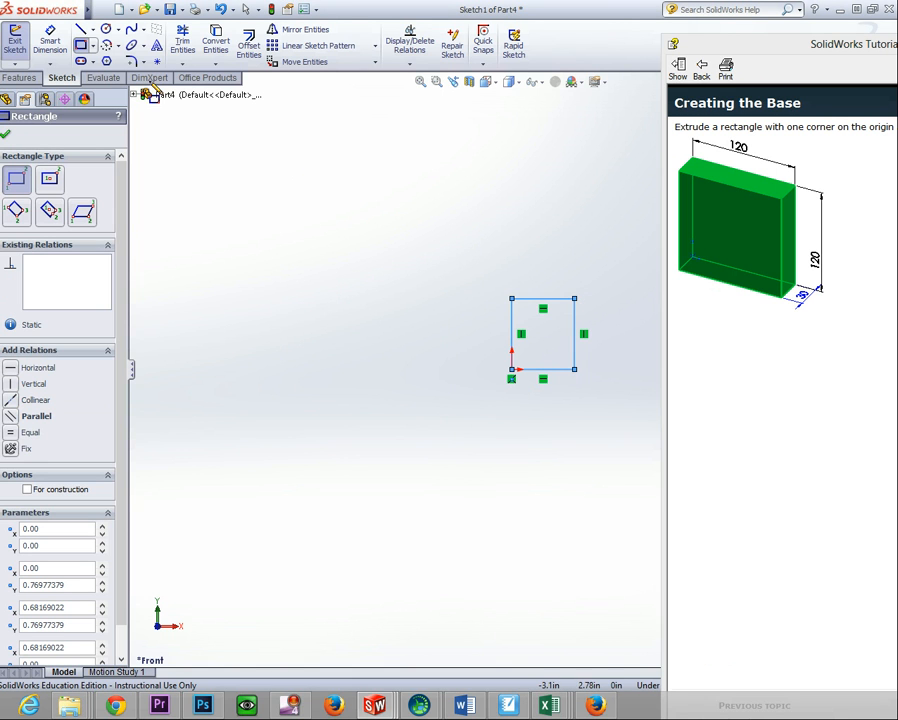
- Dimension the rectangle's top edge at 120 in
{"action": "left_click", "coordinate": [50, 42]}
{"action": "left_click", "coordinate": [543, 298]}
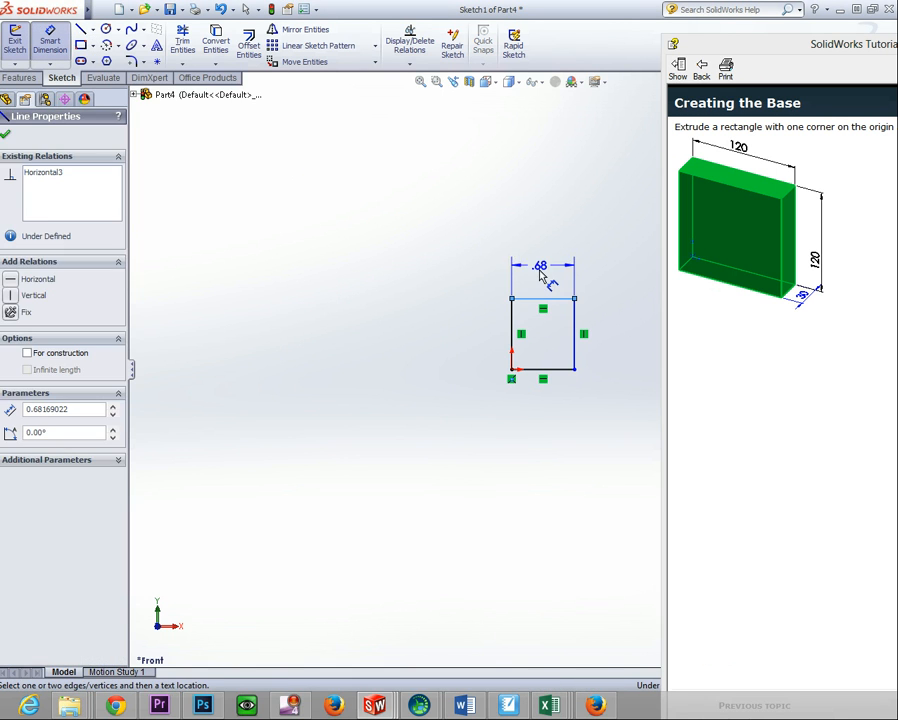
{"action": "left_click", "coordinate": [540, 281]}
{"action": "type", "text": "120"}
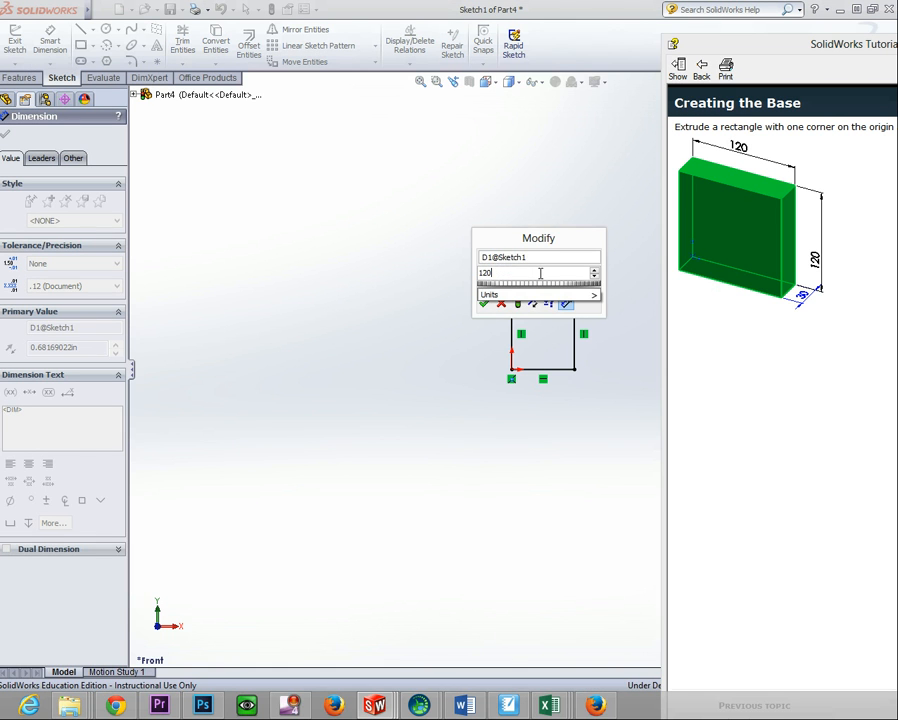
{"action": "key", "text": "Return"}
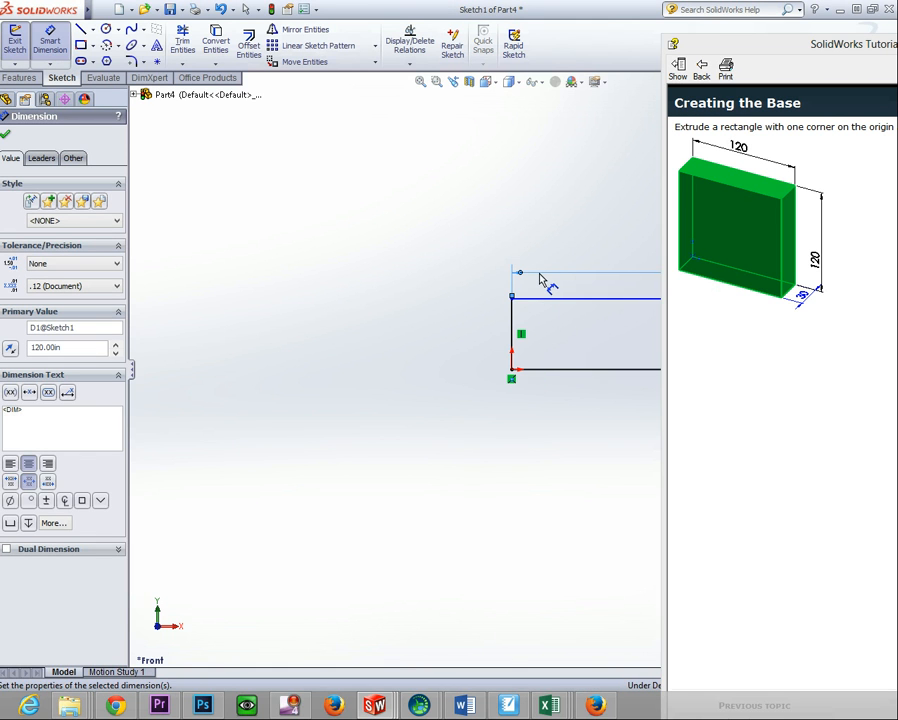
- Dimension the rectangle's right vertical edge at 120 in
{"action": "scroll", "coordinate": [546, 314], "scroll_direction": "down", "scroll_amount": 6}
{"action": "scroll", "coordinate": [566, 390], "scroll_direction": "up", "scroll_amount": 8}
{"action": "scroll", "coordinate": [585, 430], "scroll_direction": "up", "scroll_amount": 10}
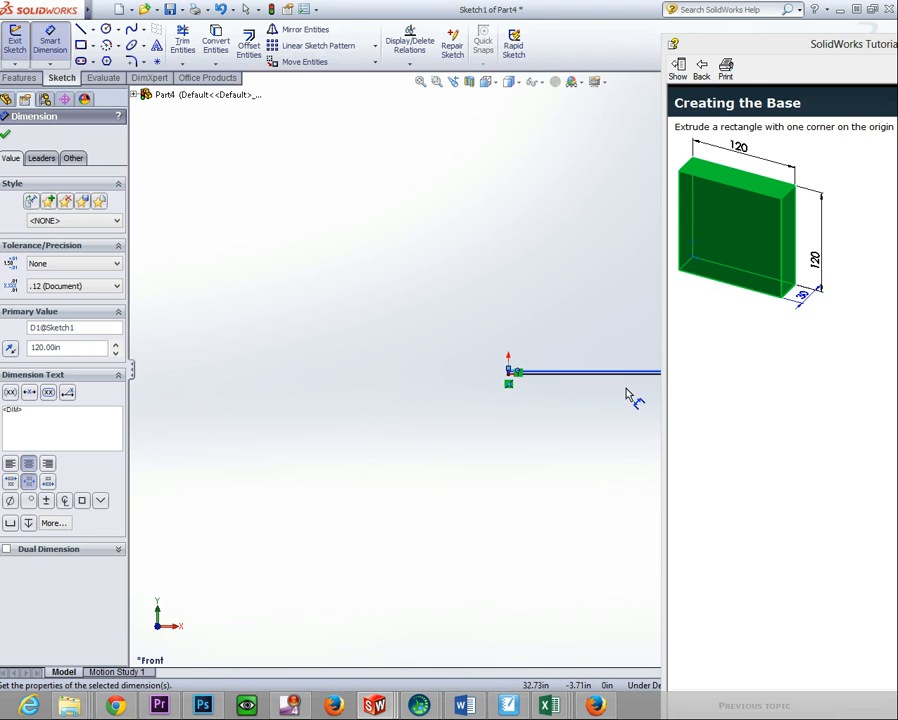
{"action": "scroll", "coordinate": [590, 372], "scroll_direction": "down", "scroll_amount": 8}
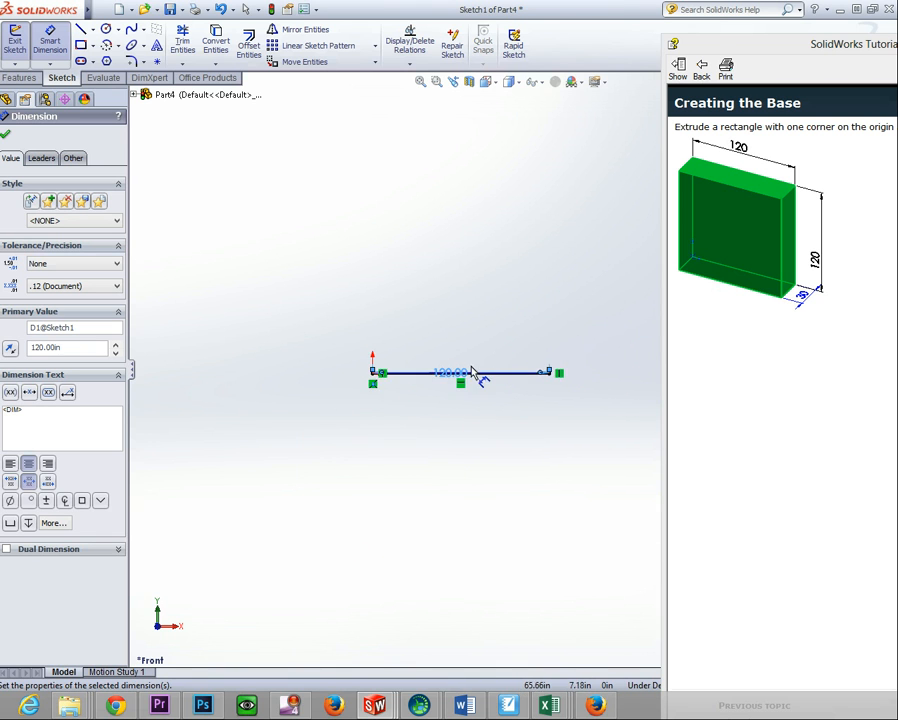
{"action": "scroll", "coordinate": [460, 392], "scroll_direction": "up", "scroll_amount": 4}
{"action": "scroll", "coordinate": [615, 387], "scroll_direction": "up", "scroll_amount": 6}
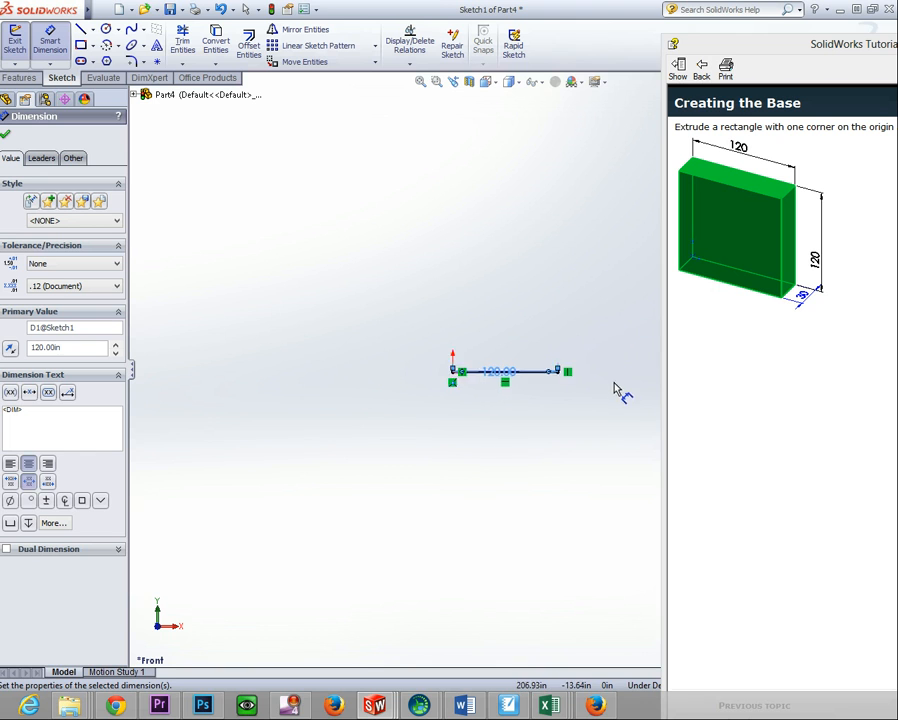
{"action": "scroll", "coordinate": [565, 395], "scroll_direction": "down", "scroll_amount": 7}
{"action": "scroll", "coordinate": [545, 390], "scroll_direction": "down", "scroll_amount": 4}
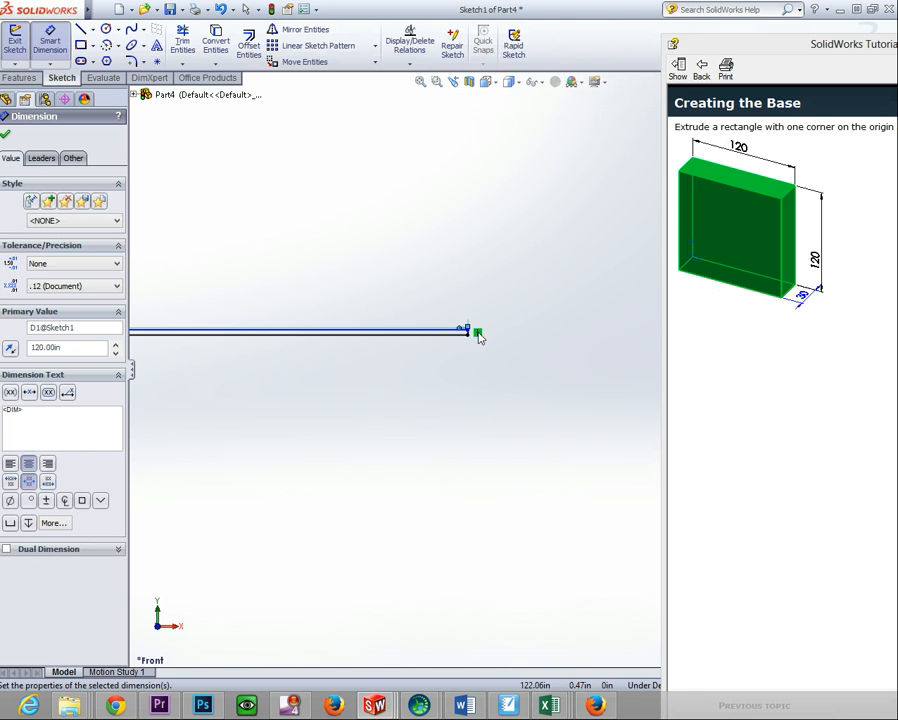
{"action": "scroll", "coordinate": [478, 342], "scroll_direction": "down", "scroll_amount": 3}
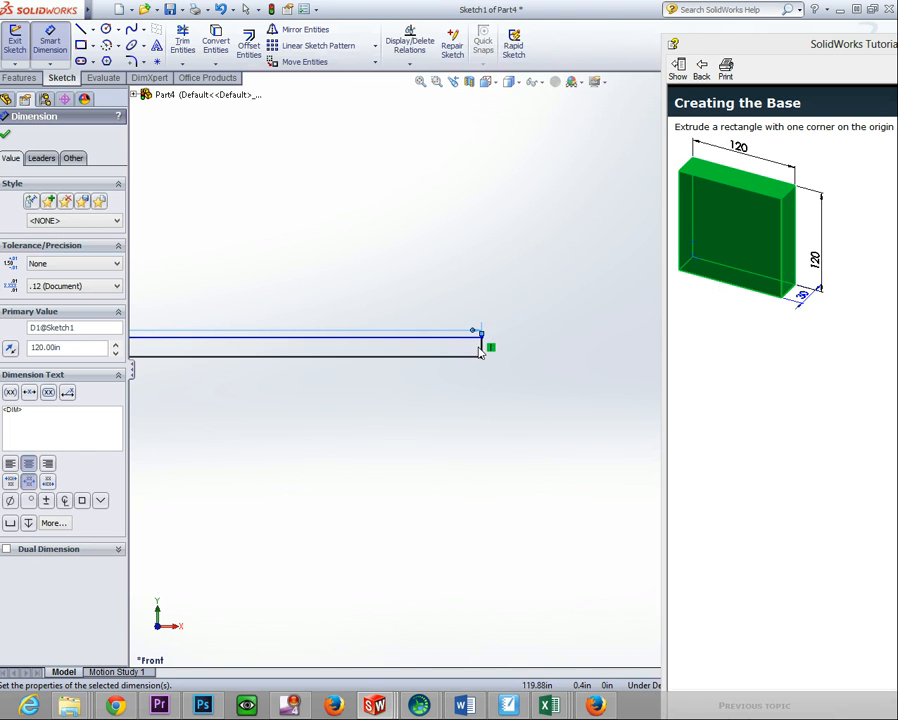
{"action": "left_click", "coordinate": [483, 348]}
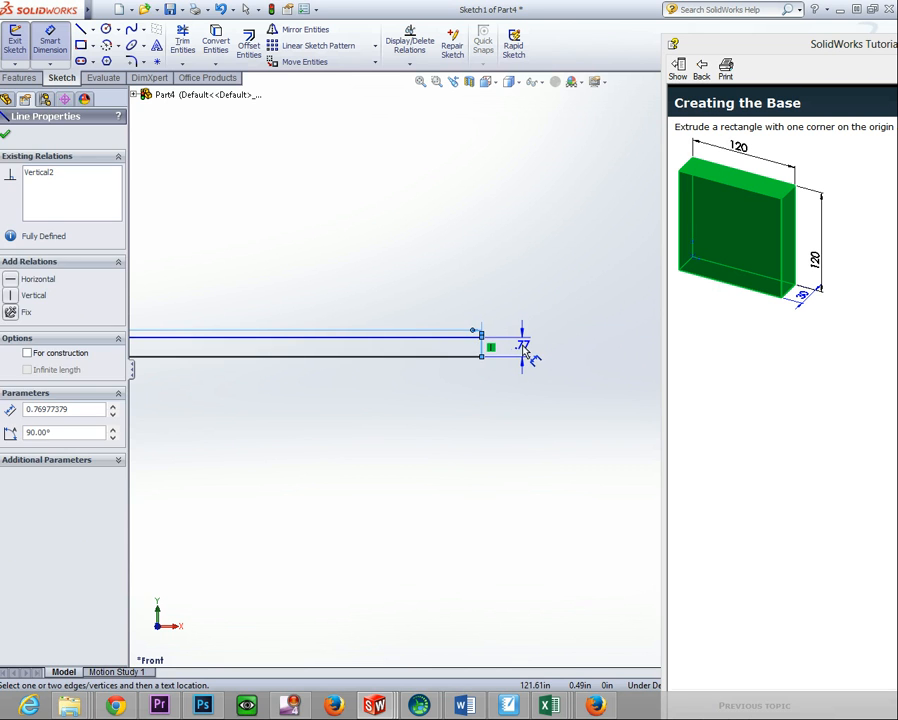
{"action": "left_click", "coordinate": [526, 350]}
{"action": "type", "text": "120"}
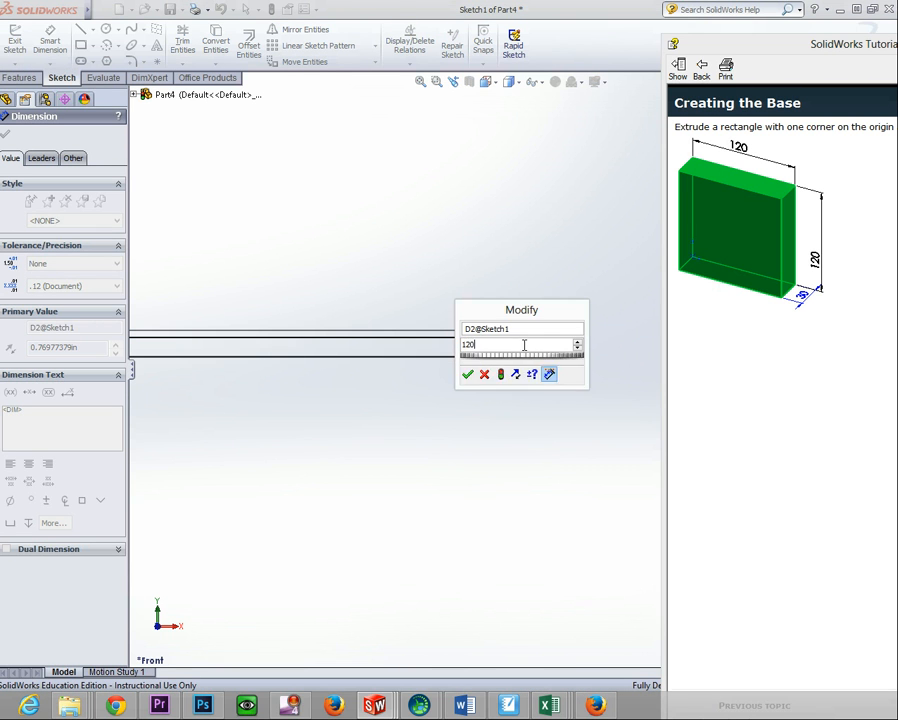
{"action": "key", "text": "Return"}
{"action": "scroll", "coordinate": [484, 340], "scroll_direction": "up", "scroll_amount": 5}
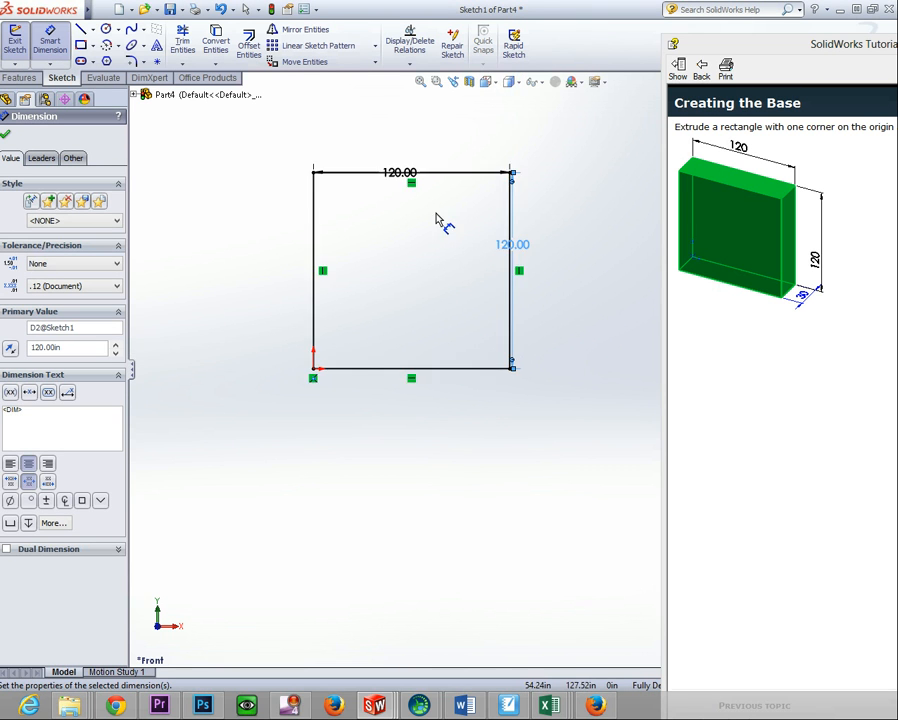
{"action": "scroll", "coordinate": [518, 300], "scroll_direction": "down", "scroll_amount": 3}
{"action": "scroll", "coordinate": [300, 330], "scroll_direction": "down", "scroll_amount": 1}
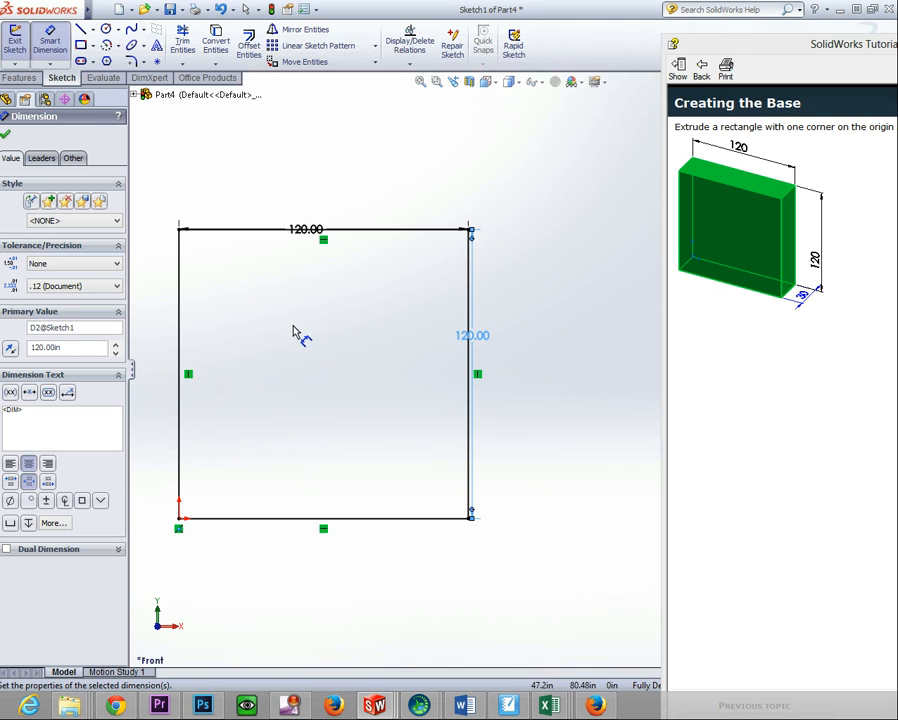
{"action": "left_click", "coordinate": [346, 236]}
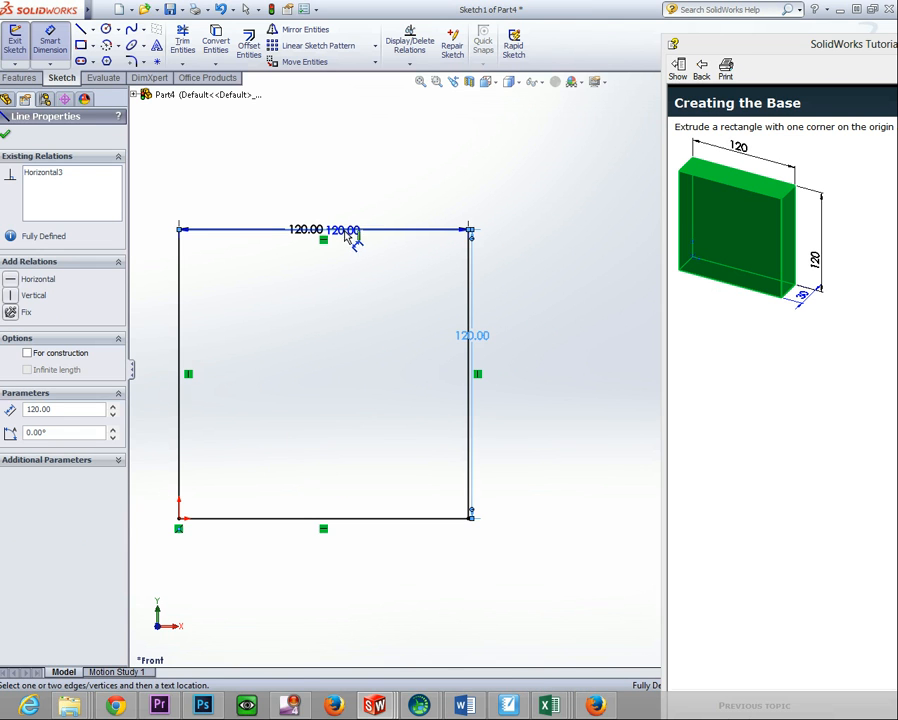
{"action": "left_click", "coordinate": [331, 200]}
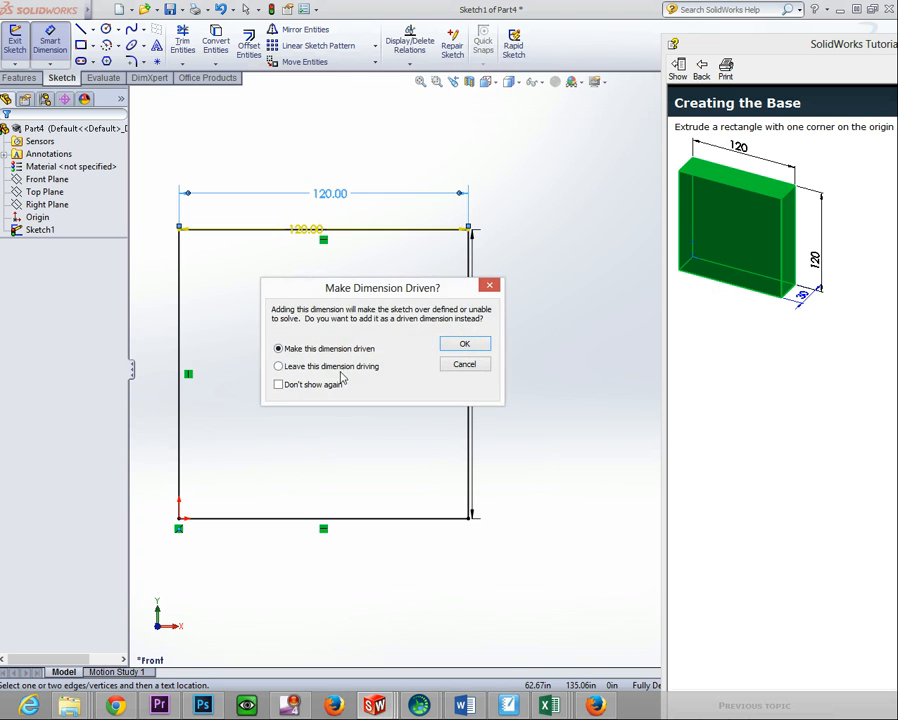
{"action": "left_click", "coordinate": [463, 364]}
- Set the rectangle's horizontal dimension to 120 mm, choosing millimeters as the unit
{"action": "left_click", "coordinate": [318, 231]}
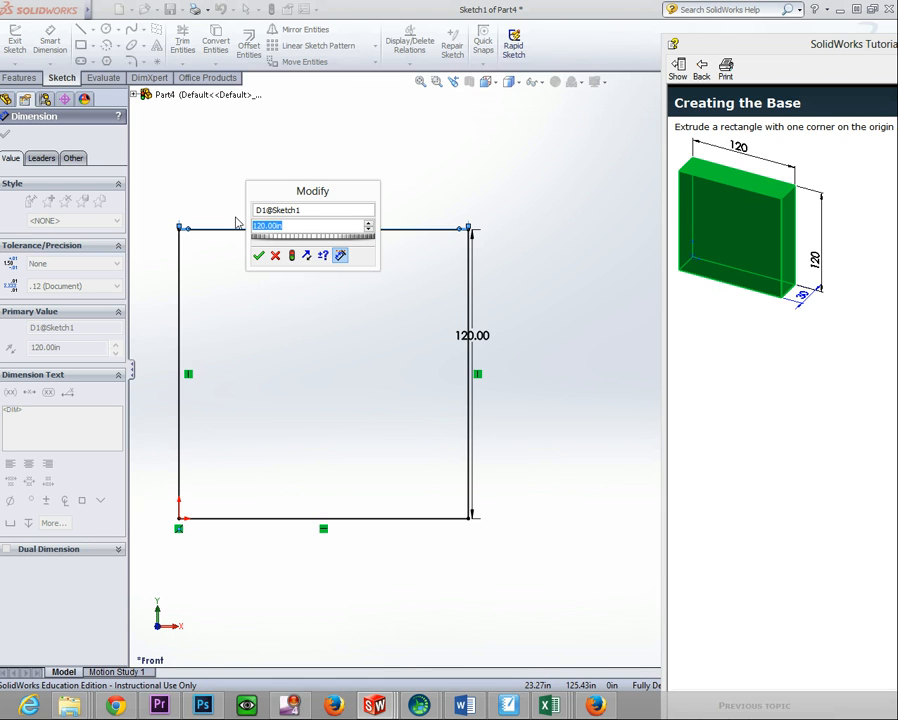
{"action": "type", "text": "120"}
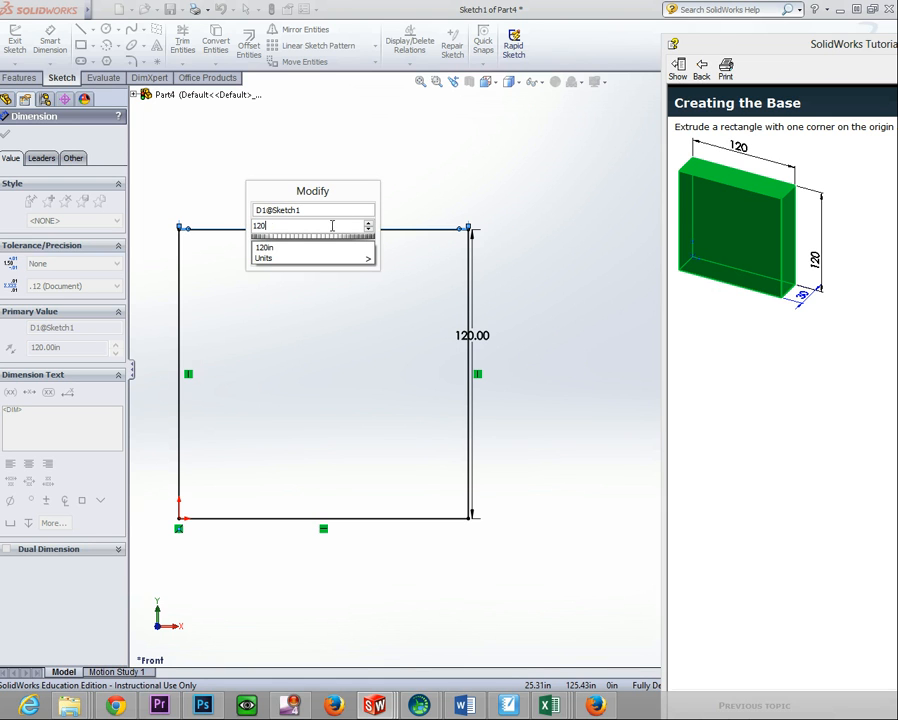
{"action": "mouse_move", "coordinate": [360, 258]}
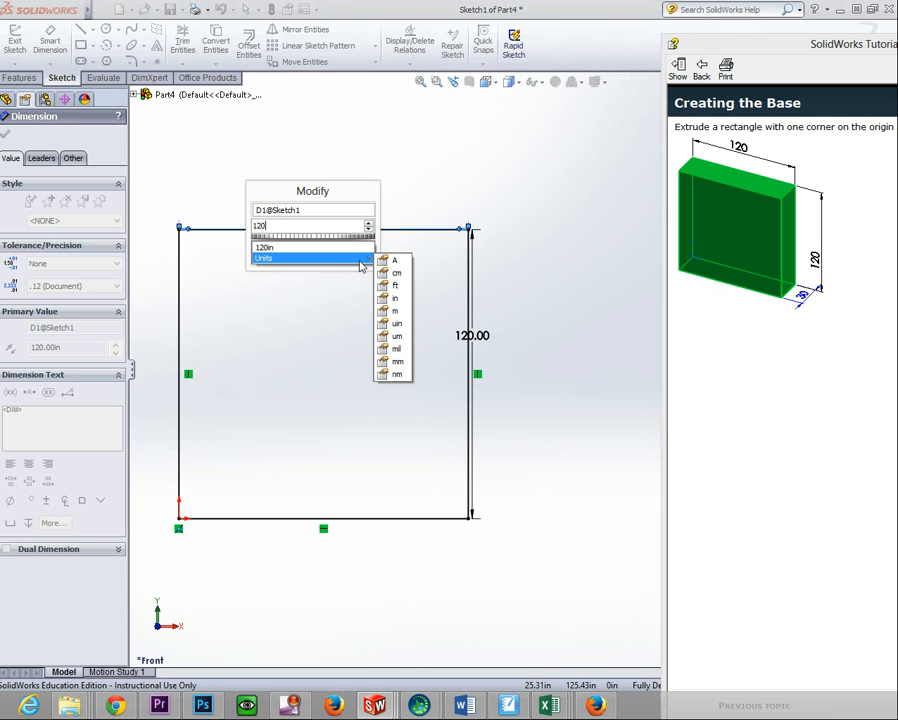
{"action": "left_click", "coordinate": [394, 364]}
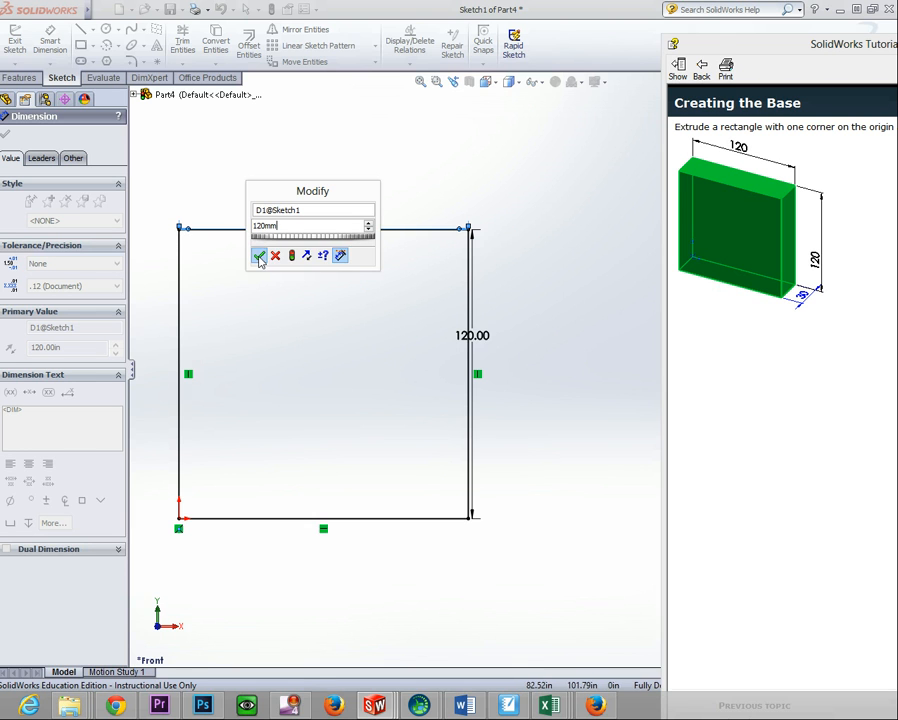
{"action": "left_click", "coordinate": [258, 255]}
- Set the rectangle's vertical dimension to 120 mm, choosing millimeters as the unit
{"action": "left_click", "coordinate": [208, 343]}
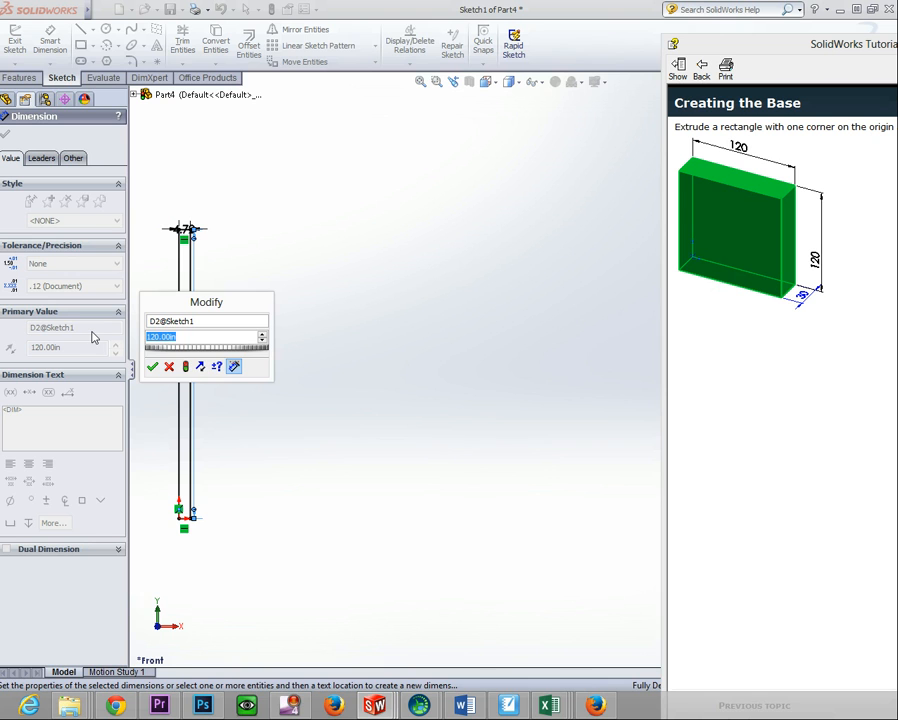
{"action": "type", "text": "12"}
{"action": "mouse_move", "coordinate": [180, 368]}
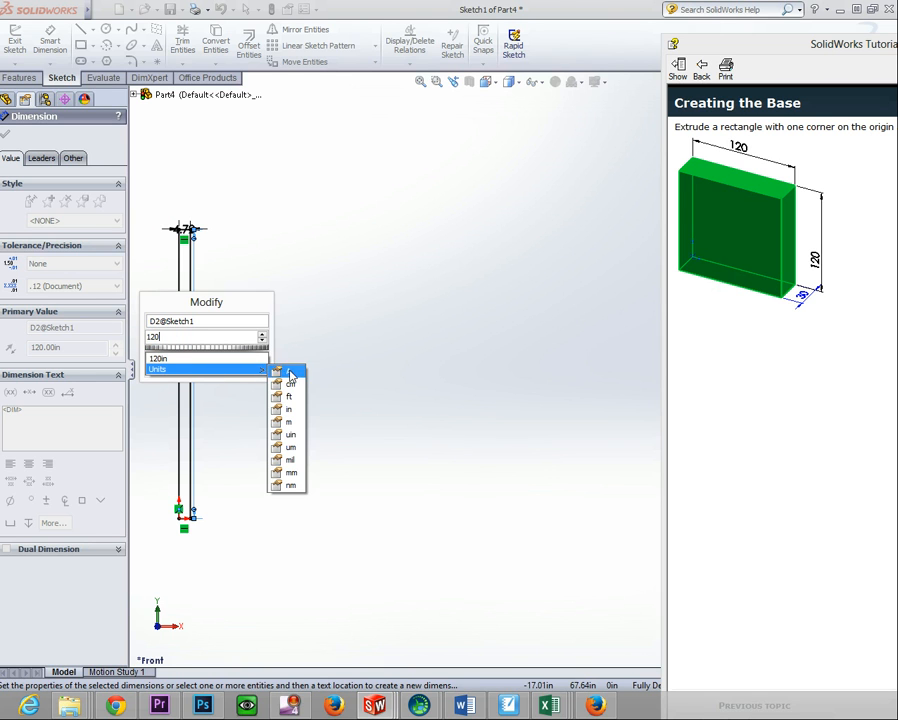
{"action": "left_click", "coordinate": [289, 476]}
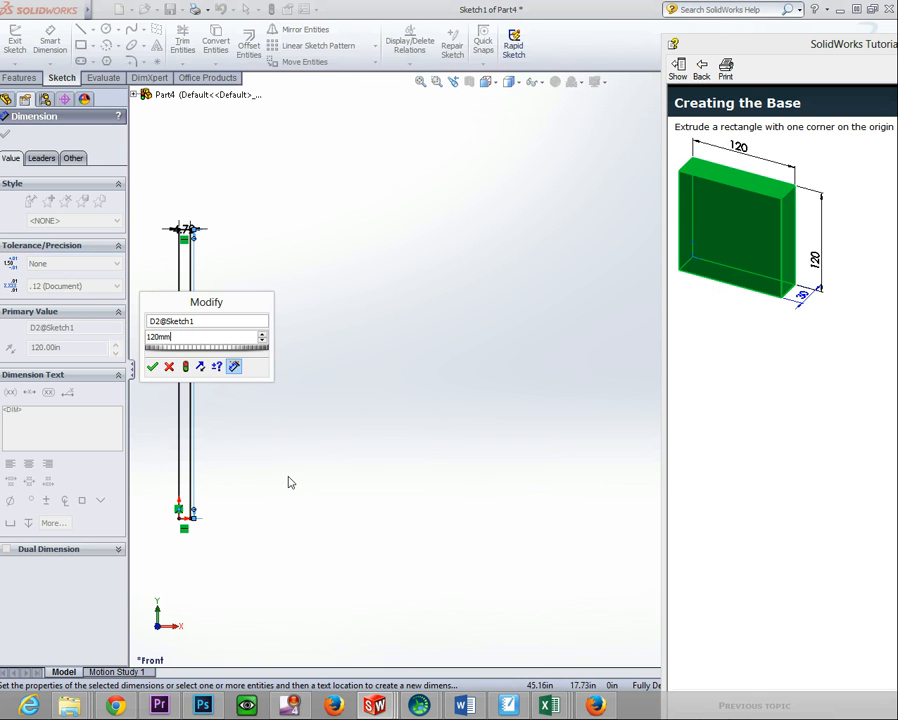
{"action": "left_click", "coordinate": [152, 367]}
{"action": "scroll", "coordinate": [277, 487], "scroll_direction": "down", "scroll_amount": 10}
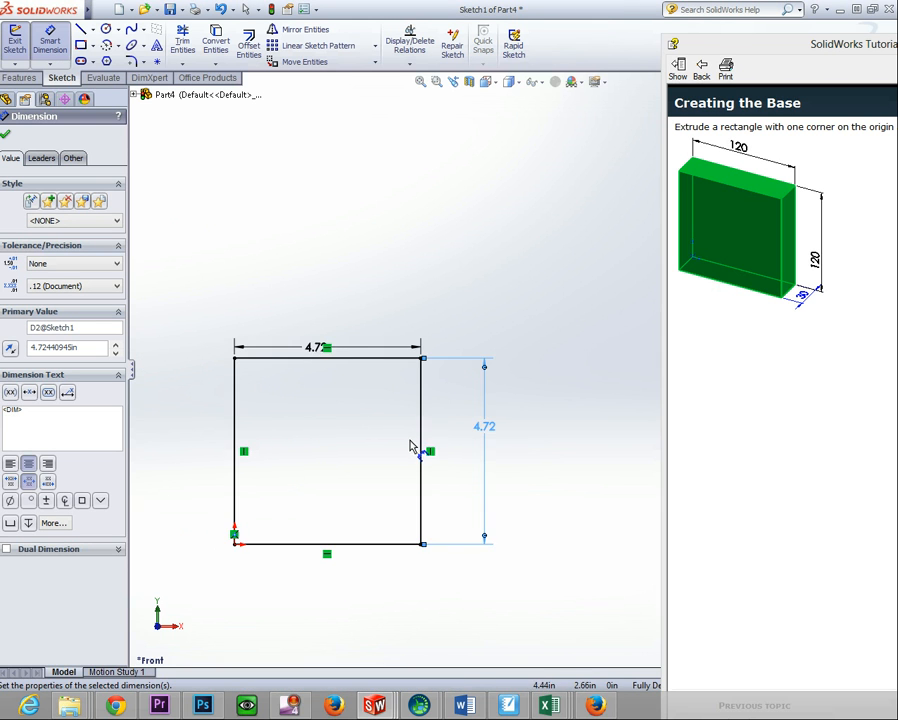
- Switch the document's length units to millimeters
{"action": "mouse_move", "coordinate": [88, 7]}
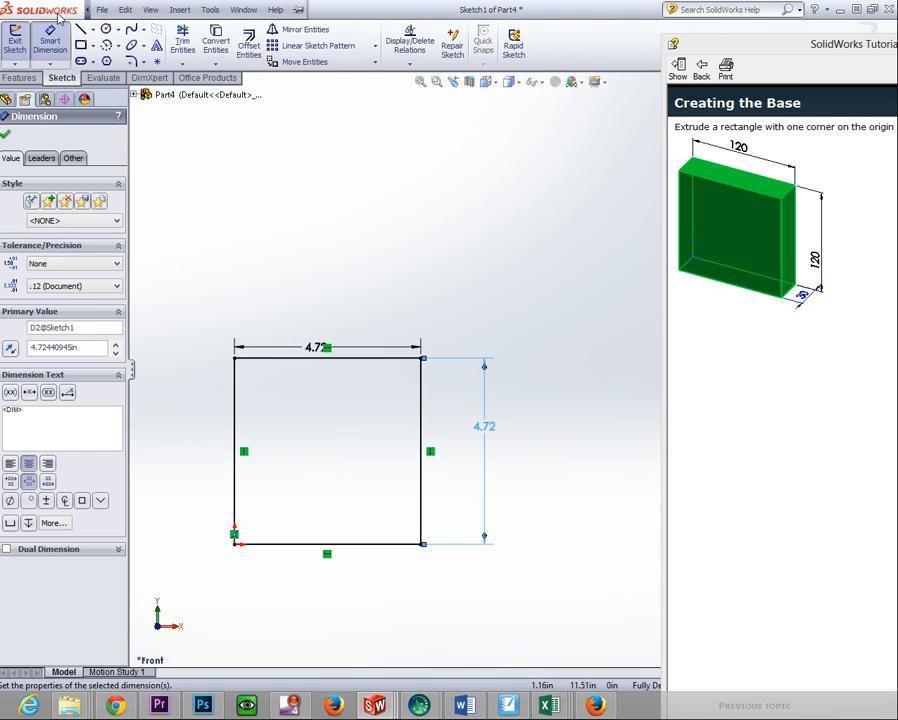
{"action": "left_click", "coordinate": [125, 10]}
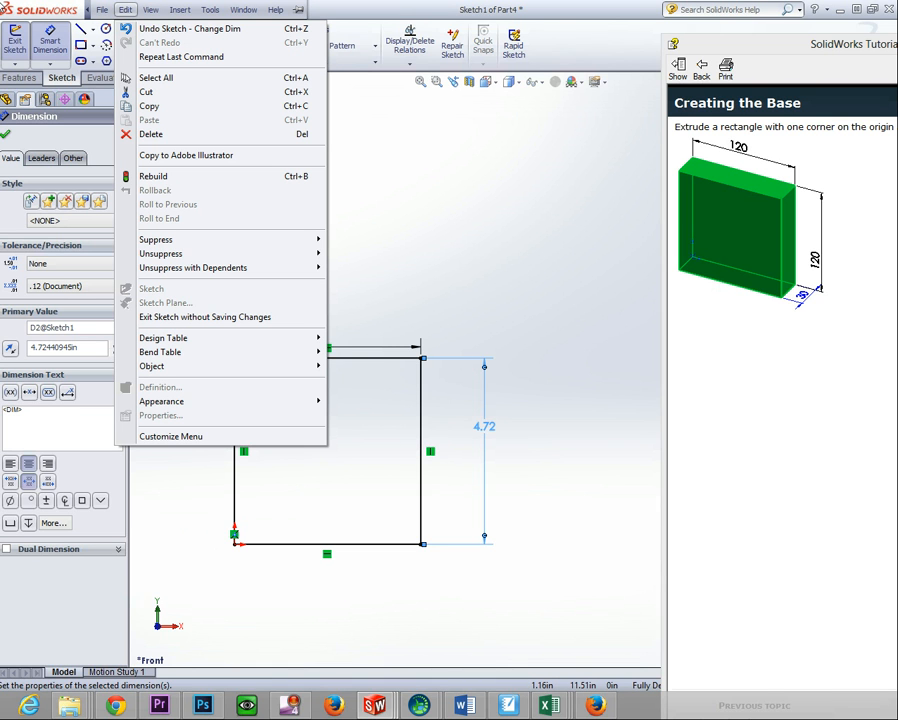
{"action": "left_click", "coordinate": [190, 28]}
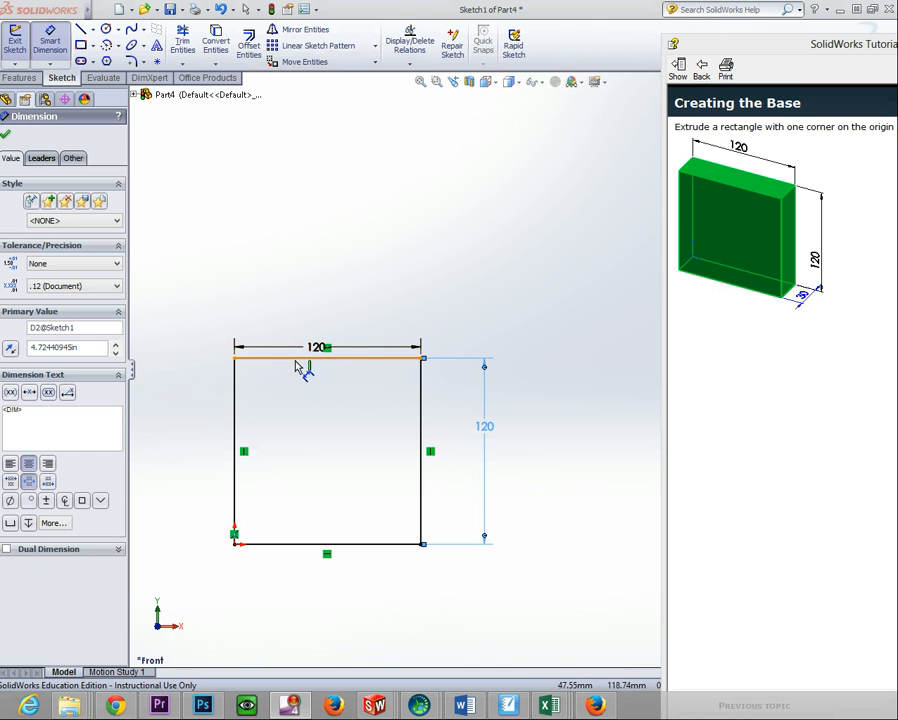
- Switch the document's unit system to IPS and back to MMGS, and apply the document properties
{"action": "left_click", "coordinate": [316, 10]}
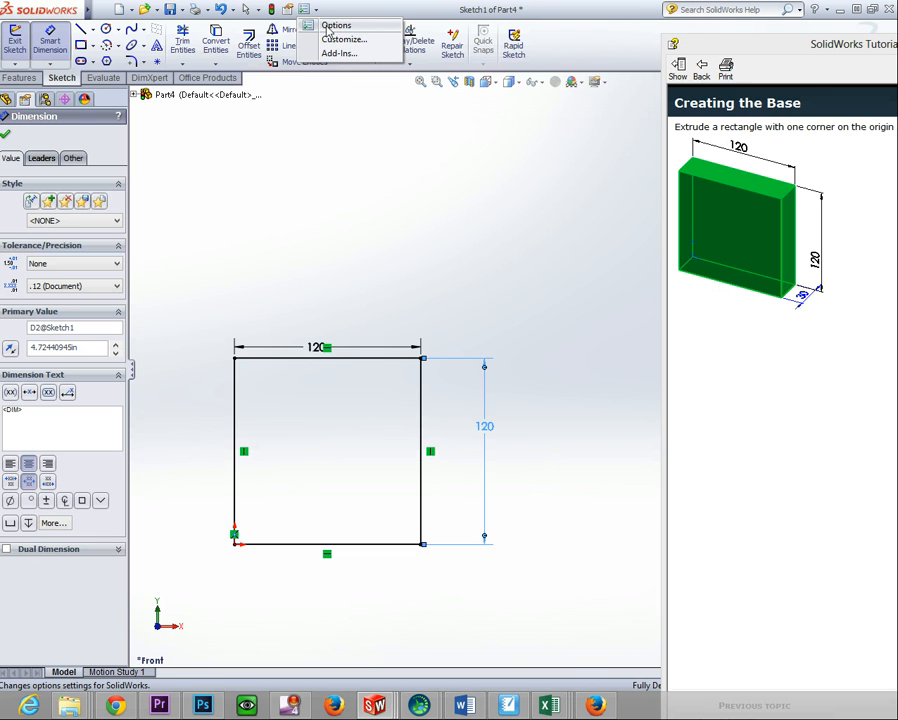
{"action": "left_click", "coordinate": [330, 26]}
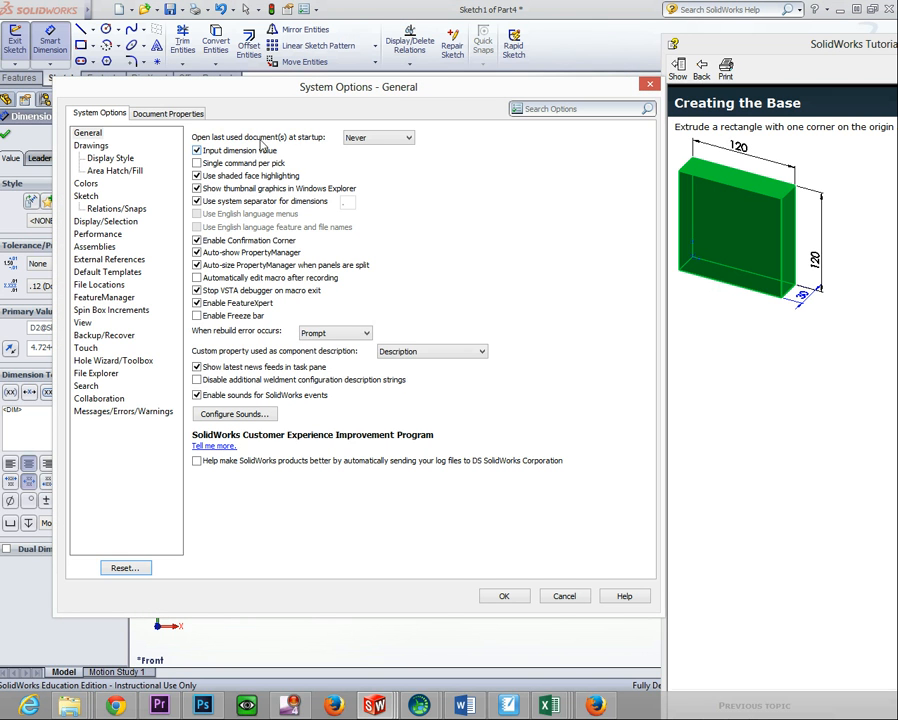
{"action": "left_click", "coordinate": [157, 114]}
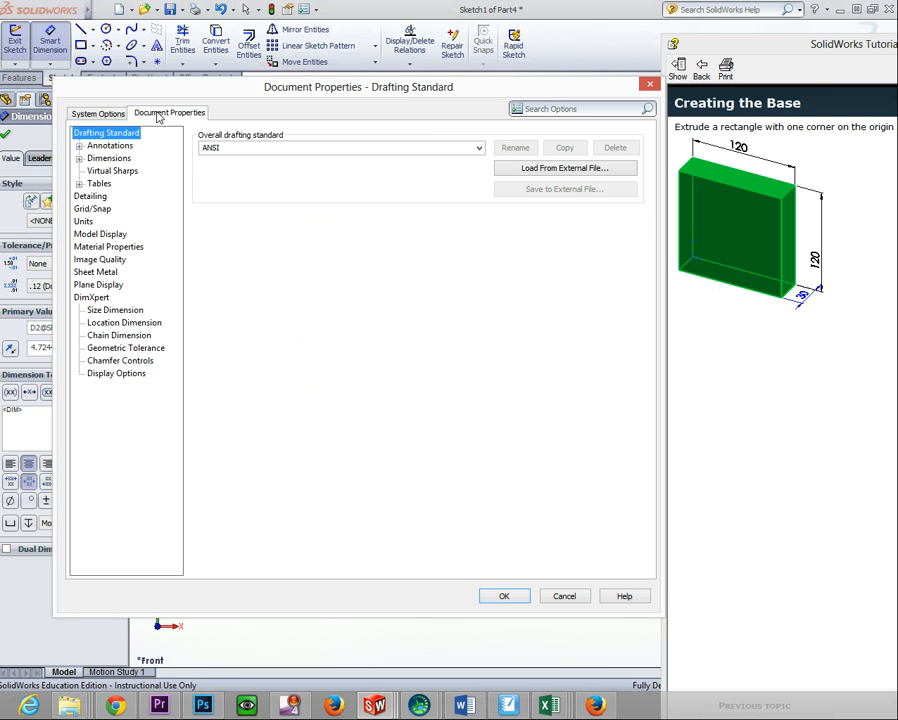
{"action": "left_click", "coordinate": [84, 222]}
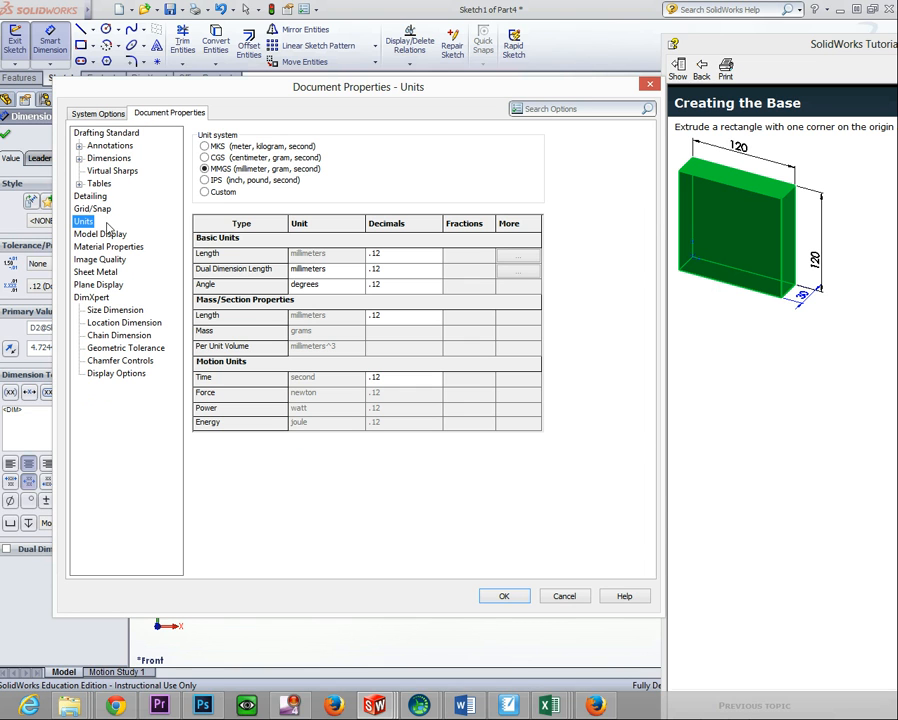
{"action": "left_click", "coordinate": [204, 181]}
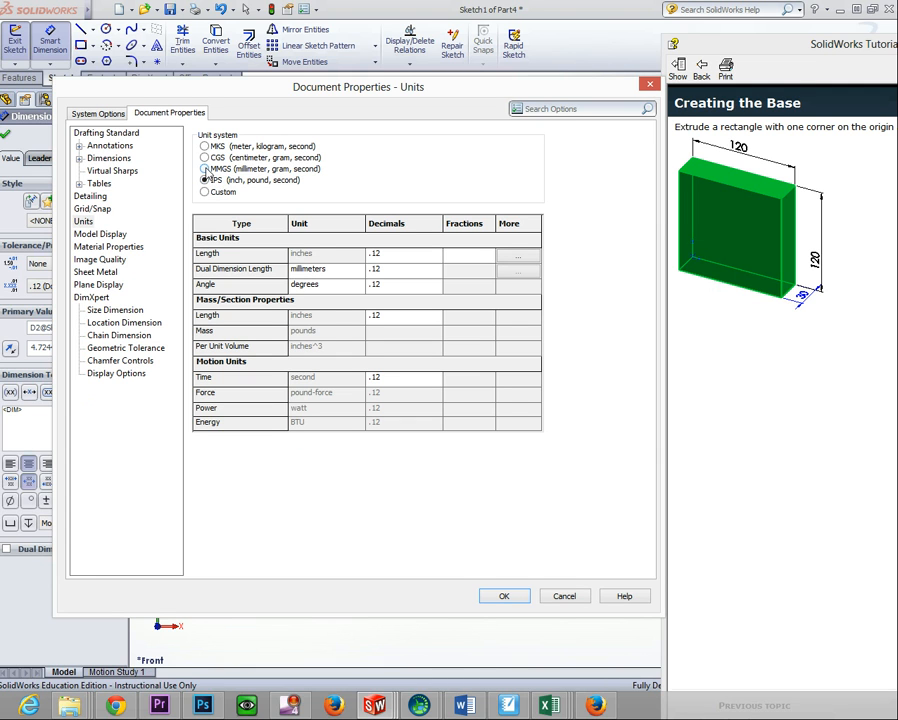
{"action": "left_click", "coordinate": [205, 169]}
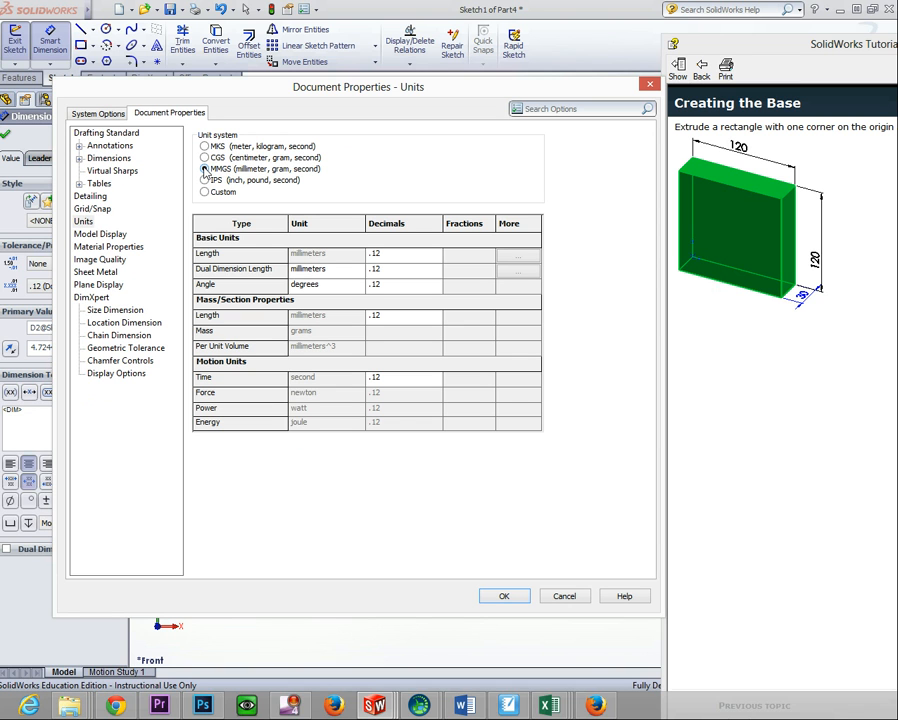
{"action": "left_click", "coordinate": [505, 597]}
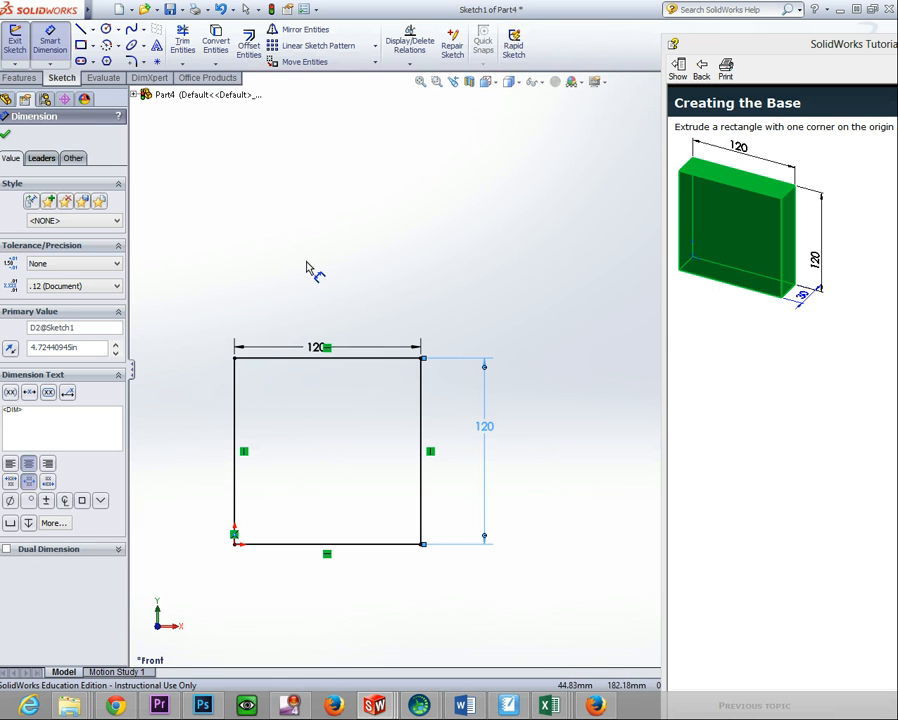
- Repeat the unit system change in the document properties, choosing IPS and restoring MMGS (millimeter, gram, second)
{"action": "left_click", "coordinate": [309, 10]}
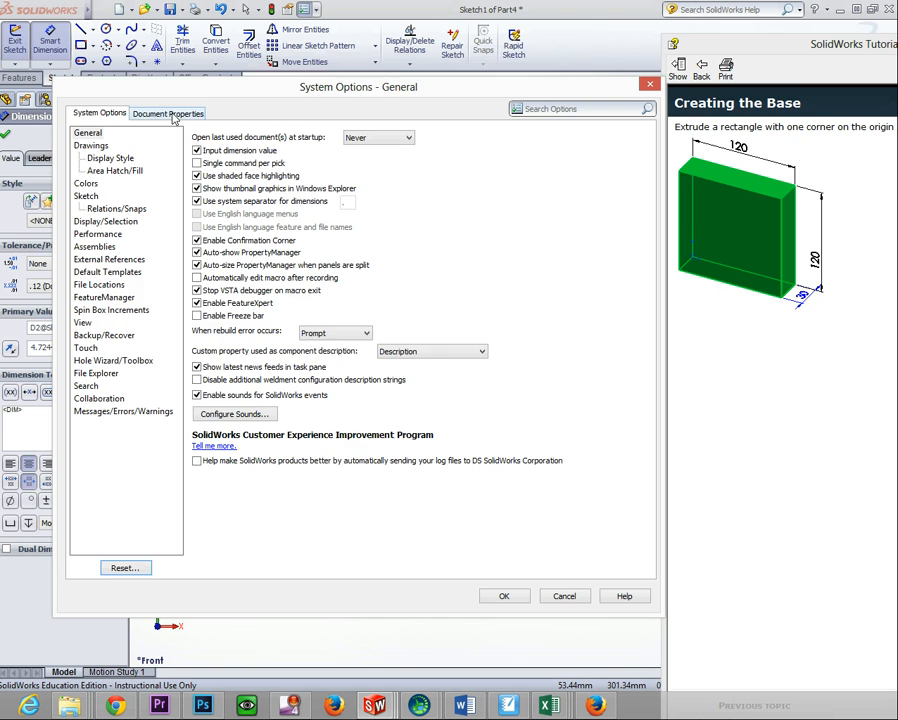
{"action": "left_click", "coordinate": [170, 114]}
{"action": "left_click", "coordinate": [84, 221]}
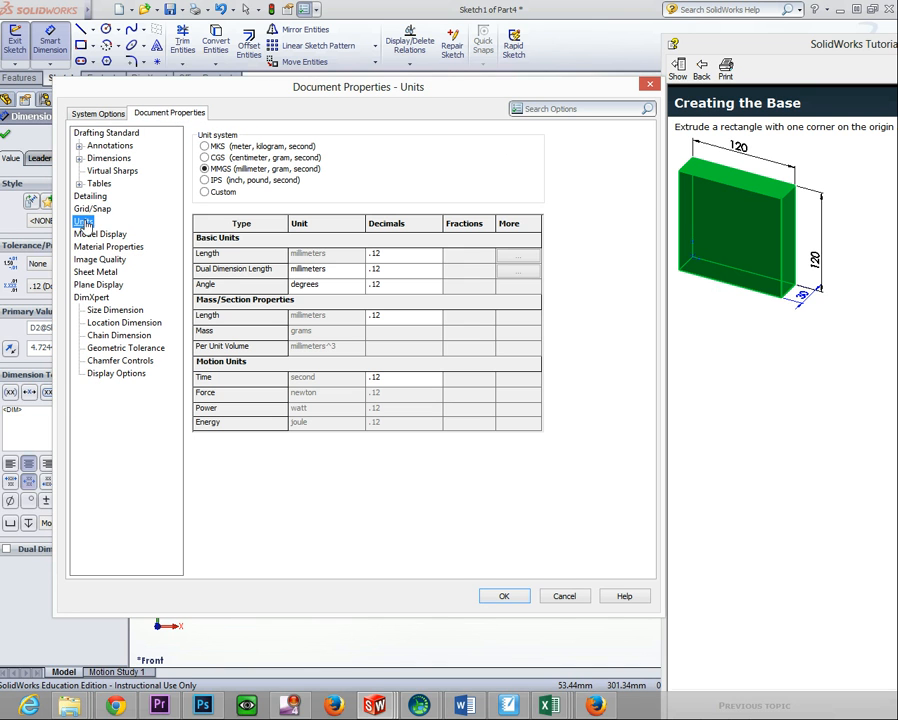
{"action": "left_click", "coordinate": [205, 181]}
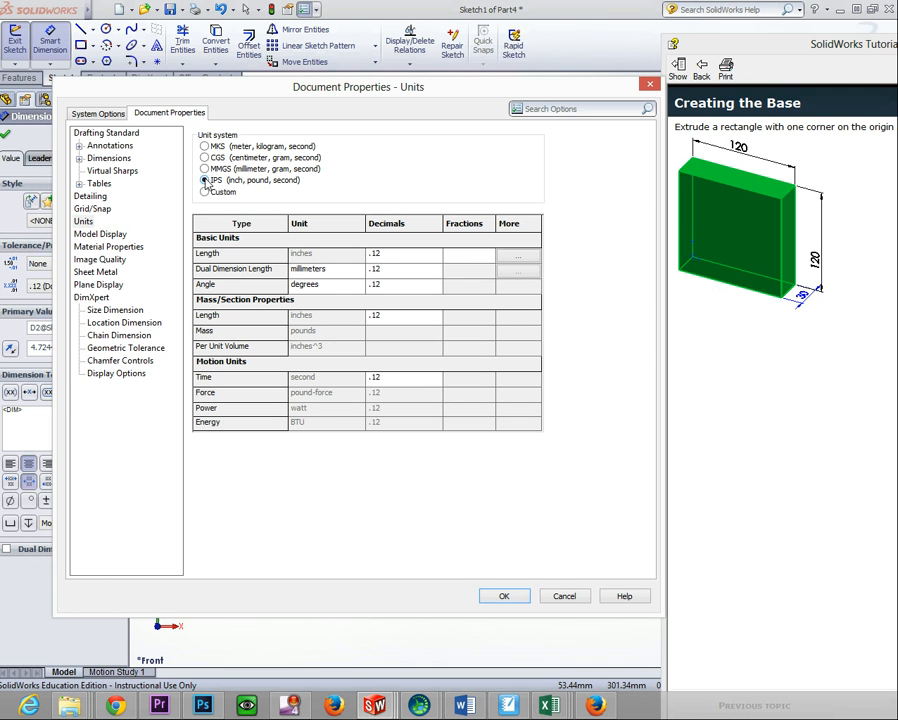
{"action": "left_click", "coordinate": [206, 169]}
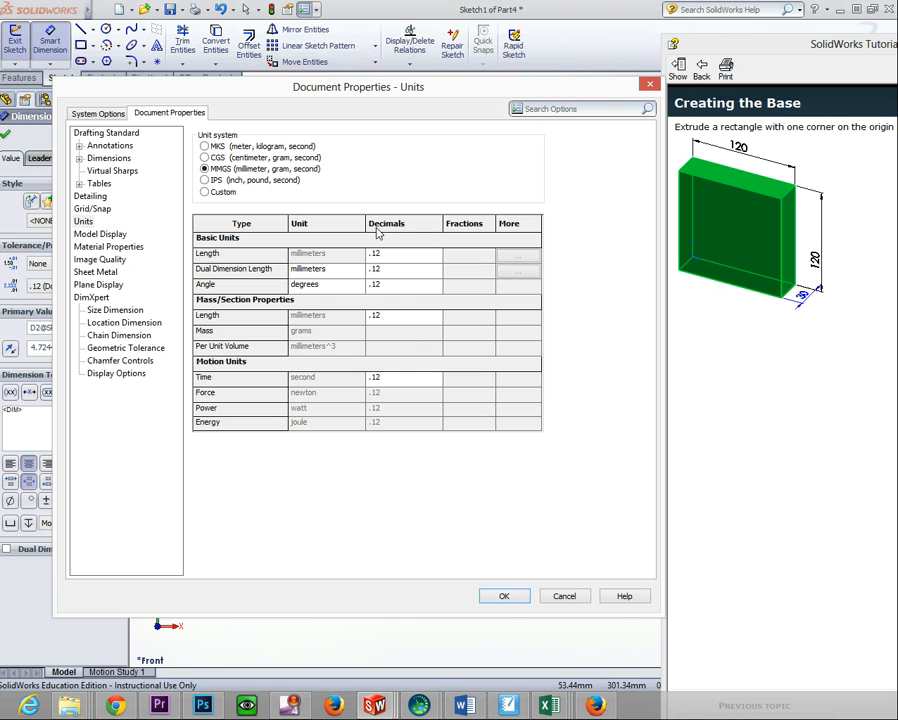
{"action": "left_click", "coordinate": [512, 596]}
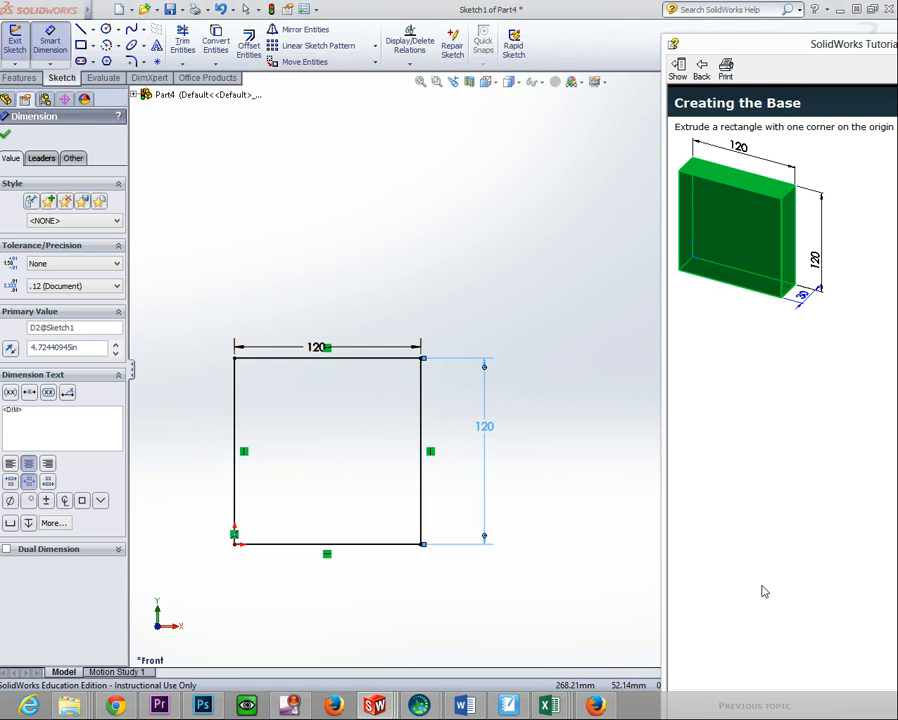
- Advance the SolidWorks Tutorials window to the Sketching the Base topic and place the window beside the sketch
{"action": "double_click", "coordinate": [815, 40]}
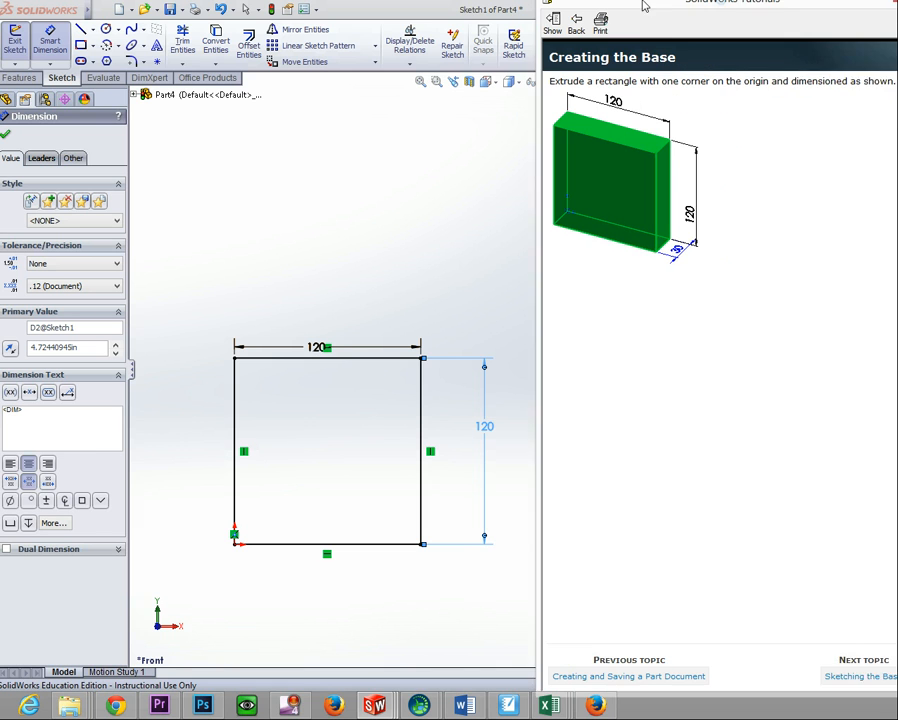
{"action": "left_click_drag", "start_coordinate": [566, 7], "coordinate": [734, 7]}
{"action": "double_click", "coordinate": [625, 20]}
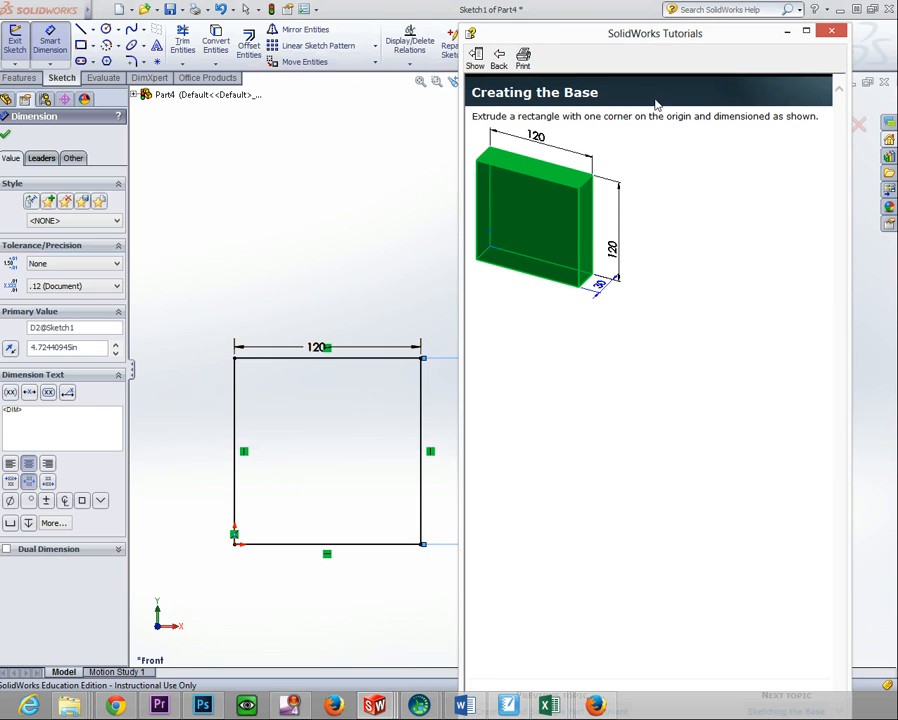
{"action": "left_click_drag", "start_coordinate": [708, 28], "coordinate": [666, 1]}
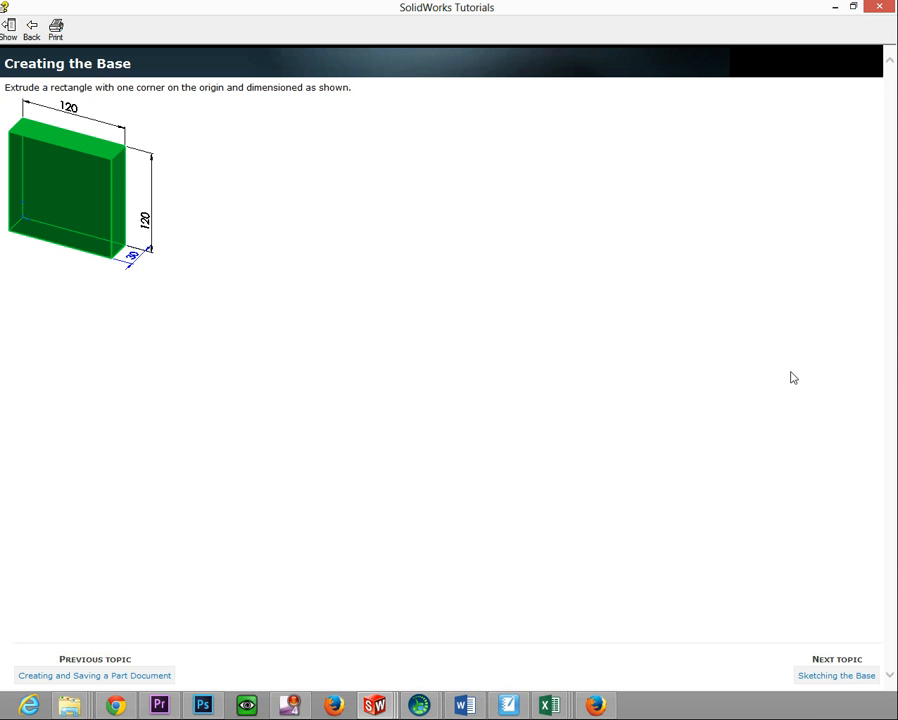
{"action": "left_click", "coordinate": [836, 680]}
{"action": "left_click_drag", "start_coordinate": [234, 12], "coordinate": [690, 16]}
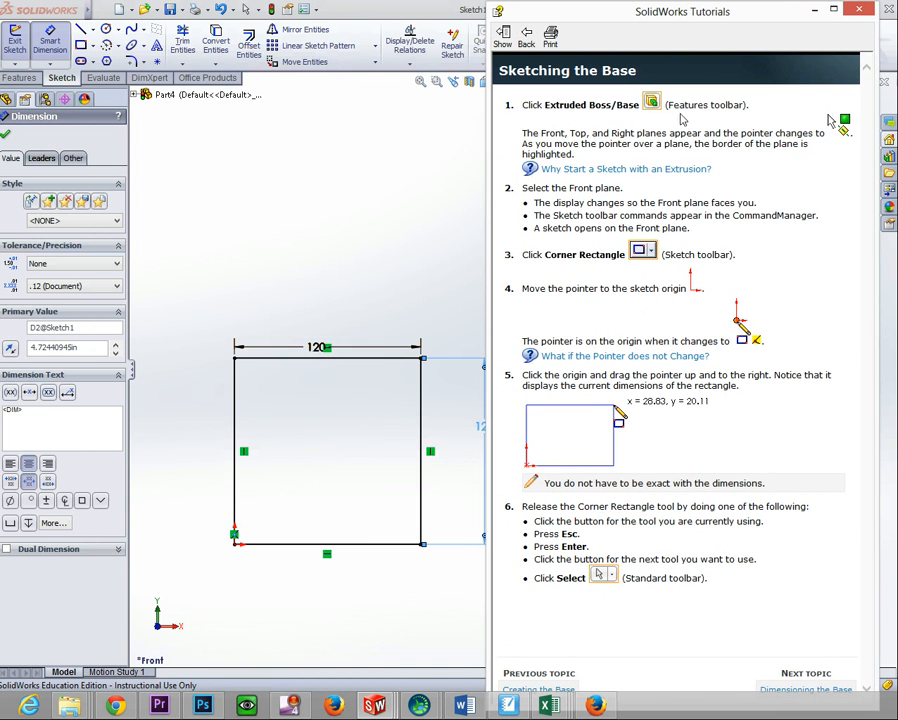
- Review the tutorial instructions from Sketching the Base through Dimensioning, Extruding the Base and Adding the Boss to Sketching and Dimensioning the Boss
{"action": "left_click", "coordinate": [651, 103]}
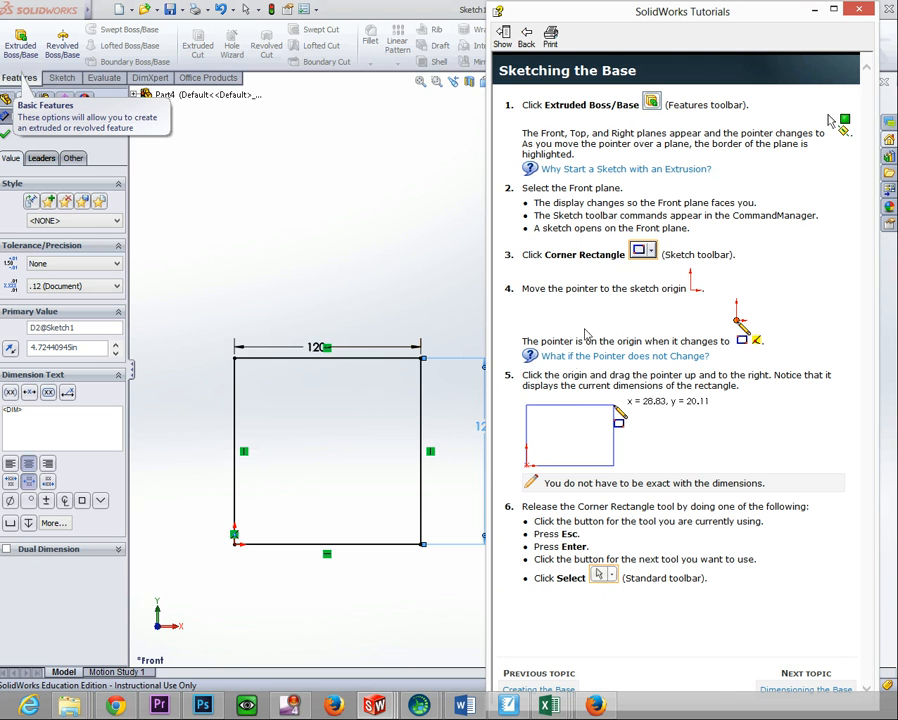
{"action": "left_click", "coordinate": [796, 691]}
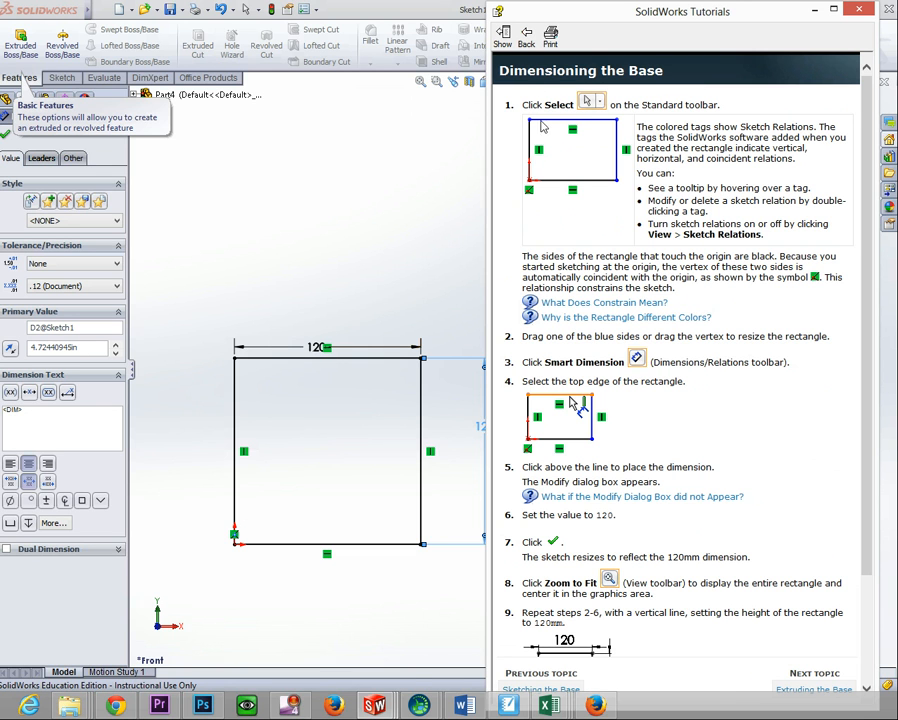
{"action": "scroll", "coordinate": [718, 614], "scroll_direction": "down", "scroll_amount": 3}
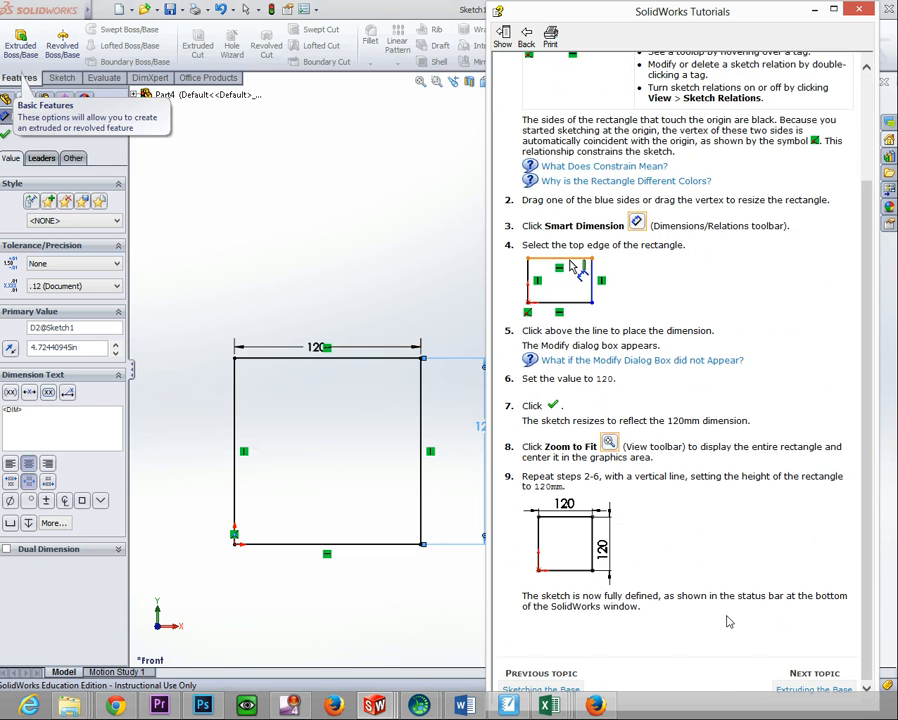
{"action": "left_click", "coordinate": [812, 690]}
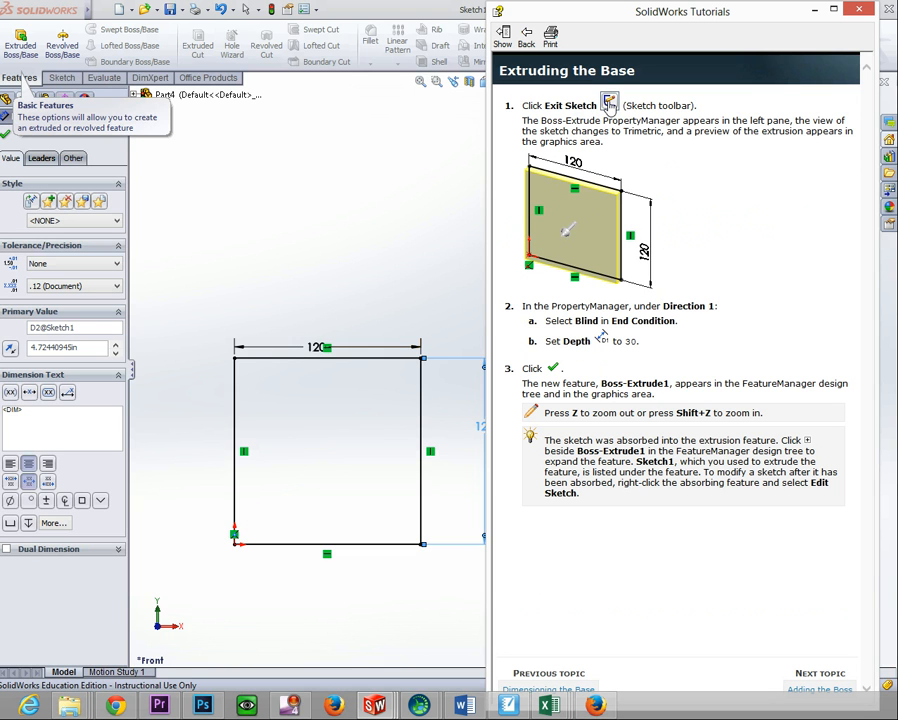
{"action": "left_click", "coordinate": [62, 77]}
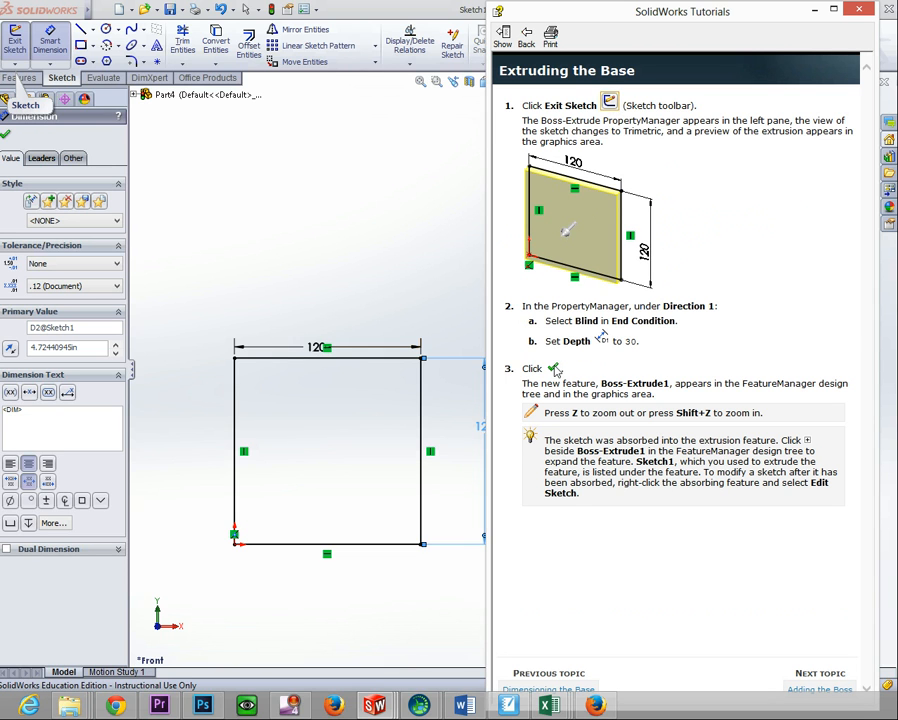
{"action": "left_click", "coordinate": [828, 689]}
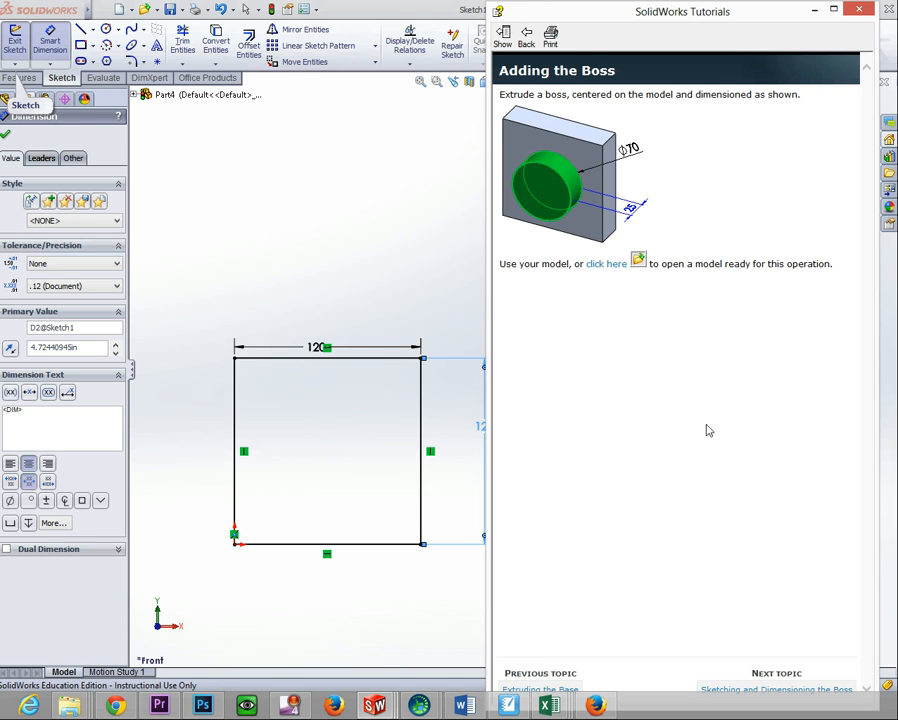
{"action": "left_click", "coordinate": [790, 690]}
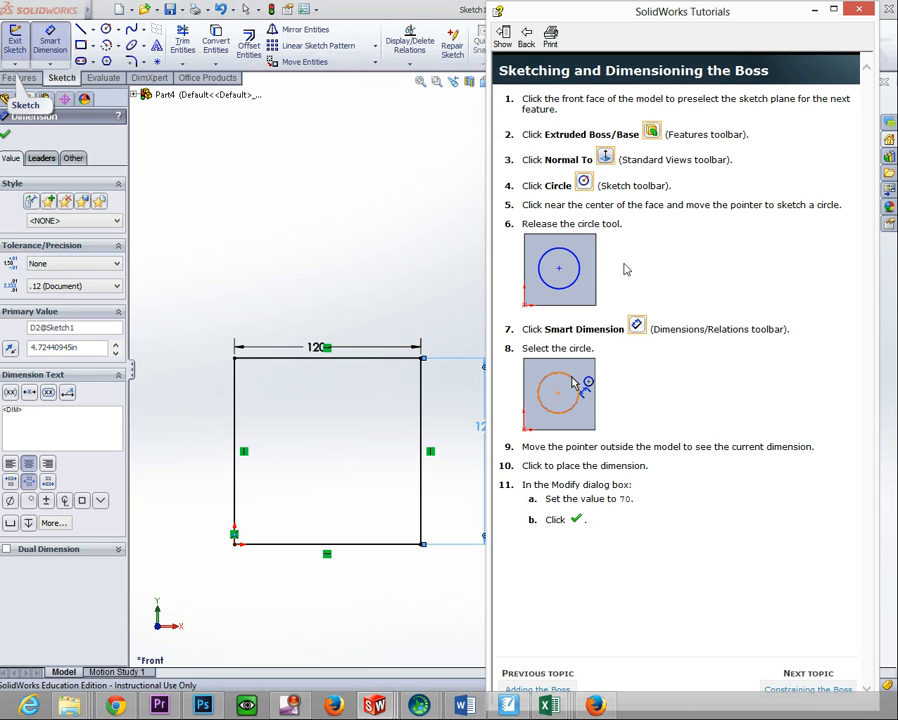